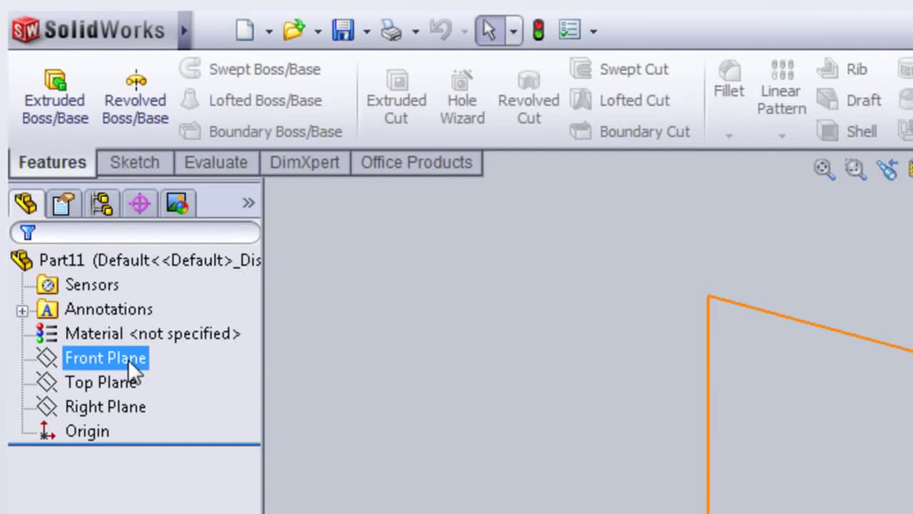
# Start a Front Plane sketch with a short horizontal line from the origin and a down-right sloping line.
pyautogui.click(138, 303)
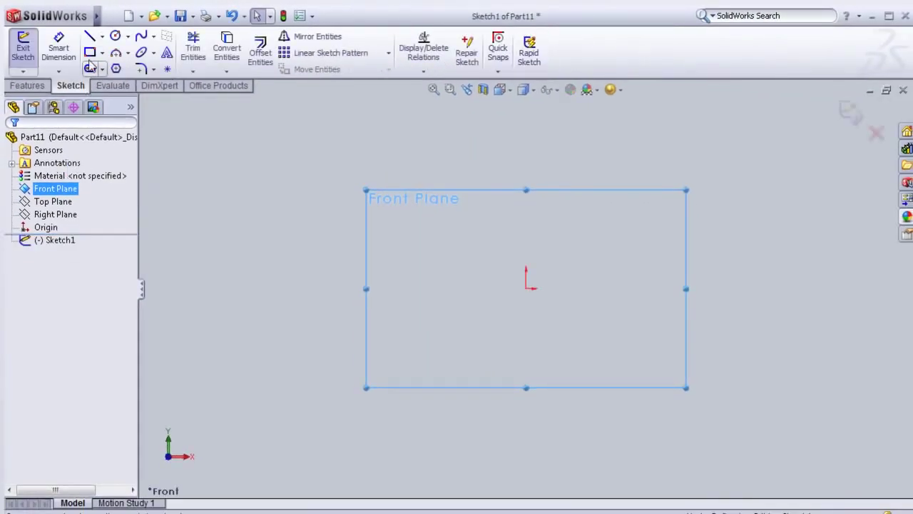
pyautogui.click(91, 36)
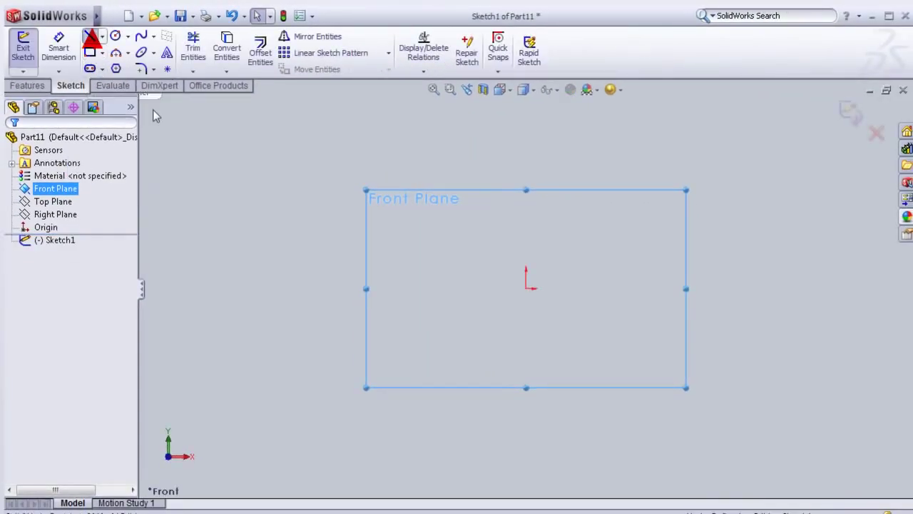
pyautogui.click(561, 322)
pyautogui.click(560, 304)
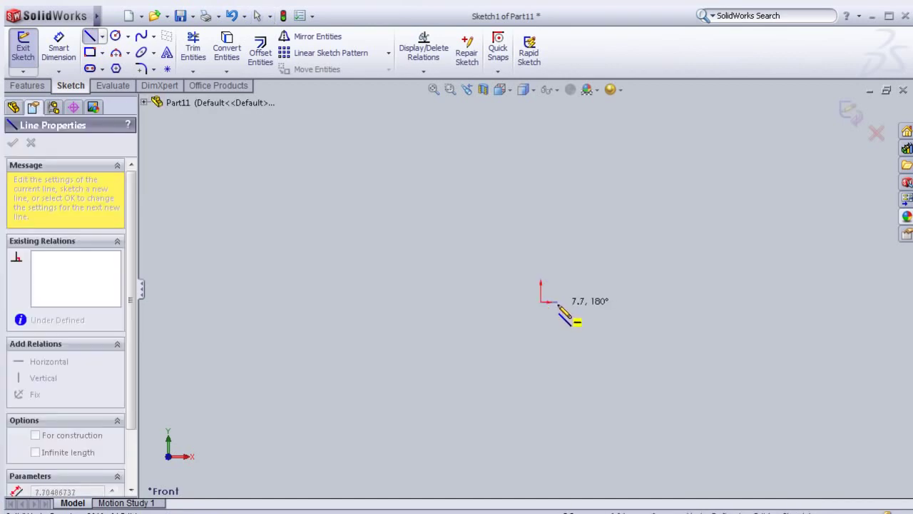
pyautogui.click(561, 305)
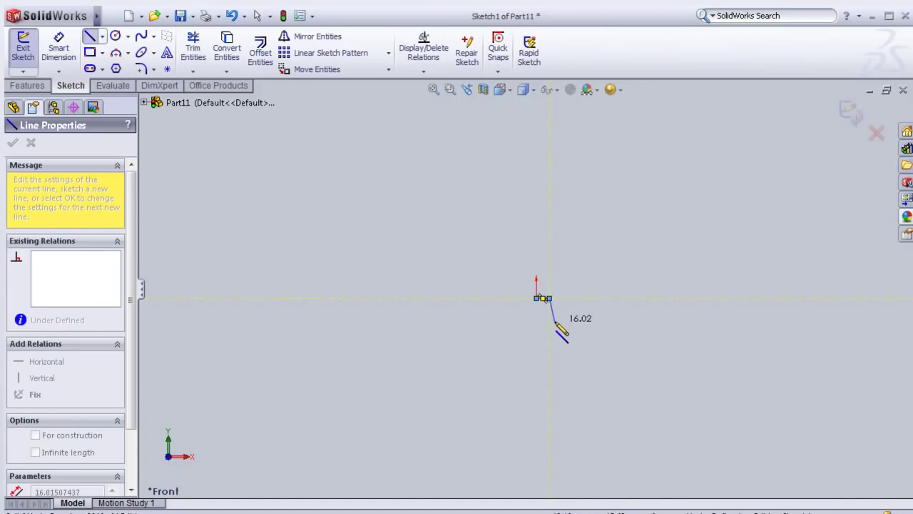
pyautogui.click(557, 325)
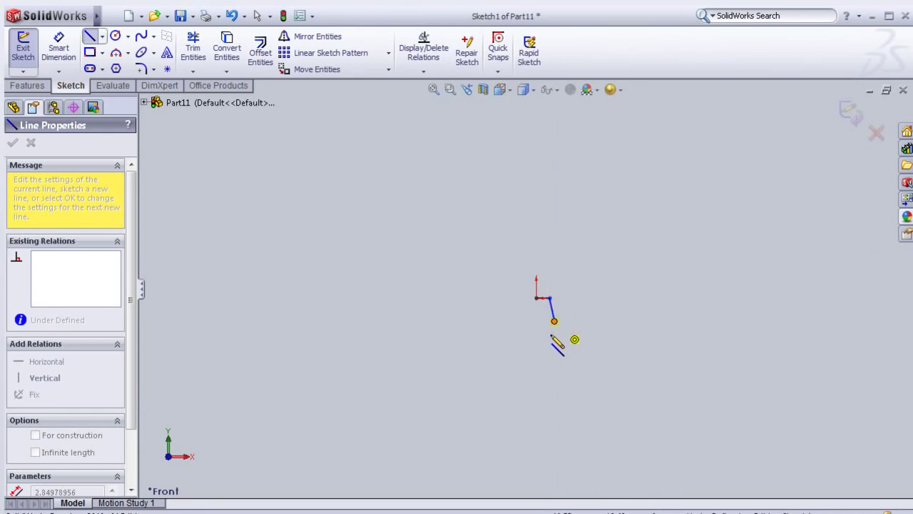
# Try a tangent arc from the sloped line's end, then cancel it.
pyautogui.press('a')
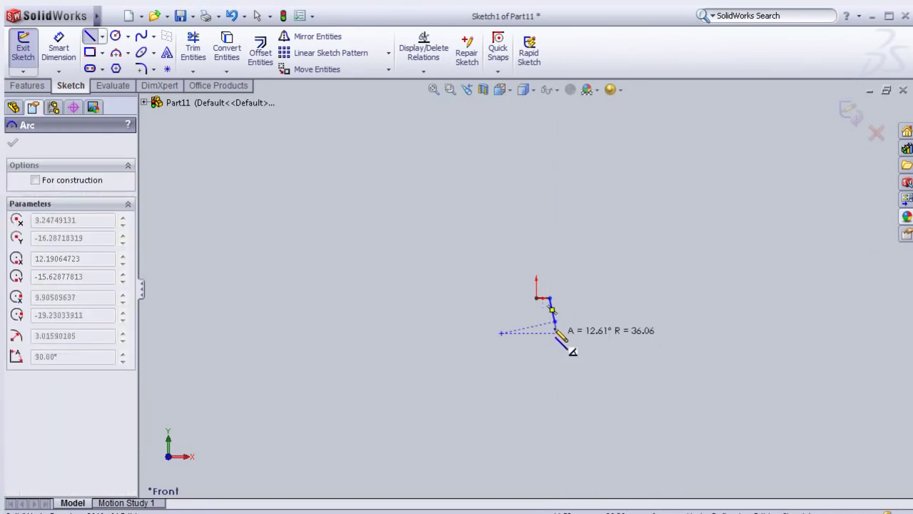
pyautogui.scroll(-2, 555, 334)
pyautogui.scroll(-3, 546, 317)
pyautogui.scroll(-2, 541, 310)
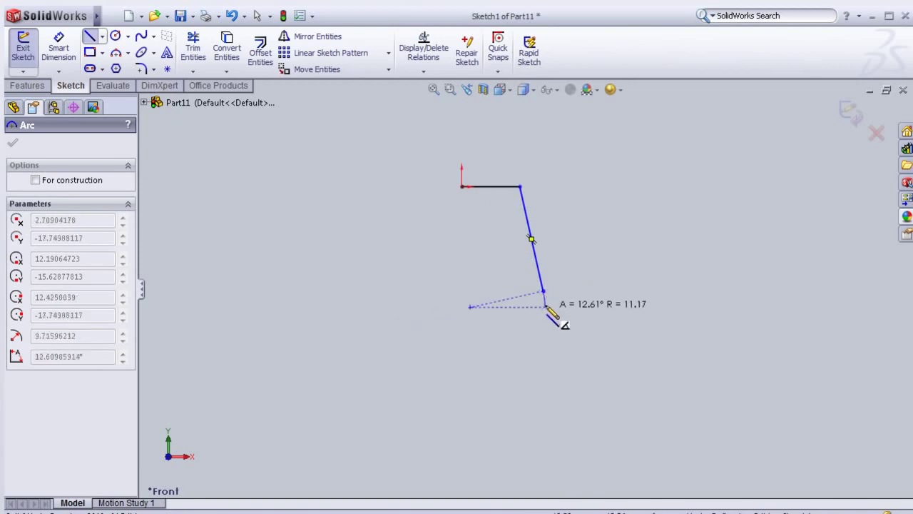
pyautogui.scroll(-2, 547, 310)
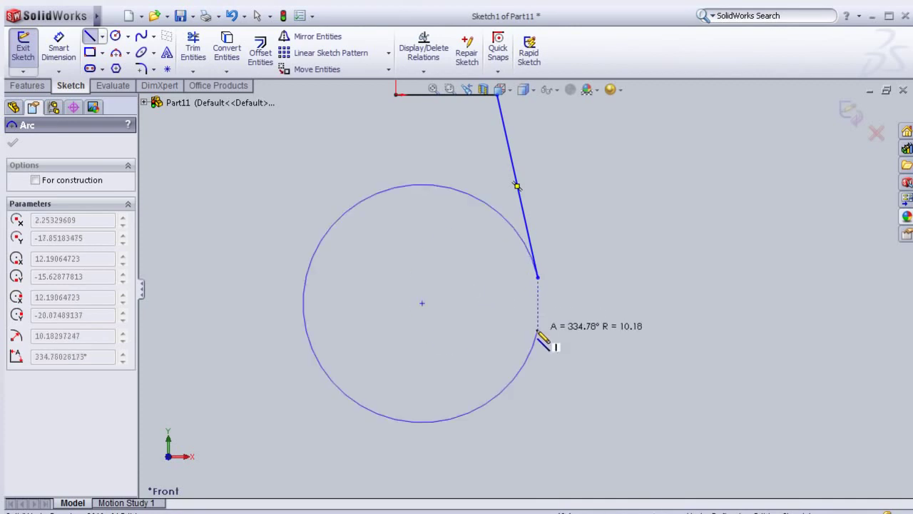
pyautogui.scroll(2, 544, 334)
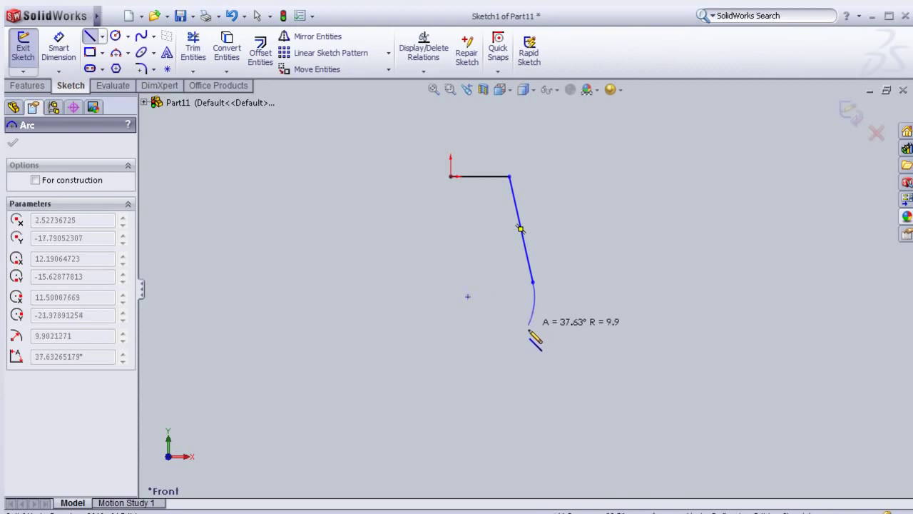
pyautogui.press('Escape')
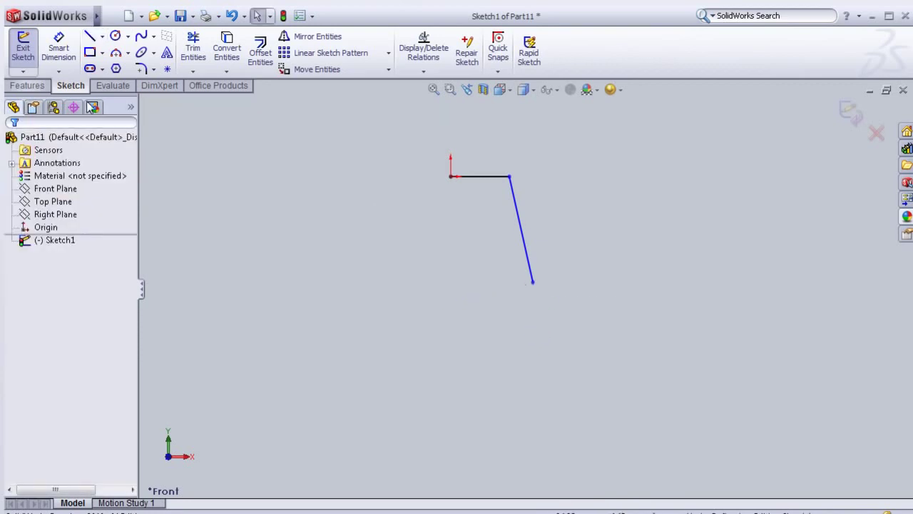
# Continue the line chain from the sloped line's end with a line sloping back down-left.
pyautogui.click(534, 282)
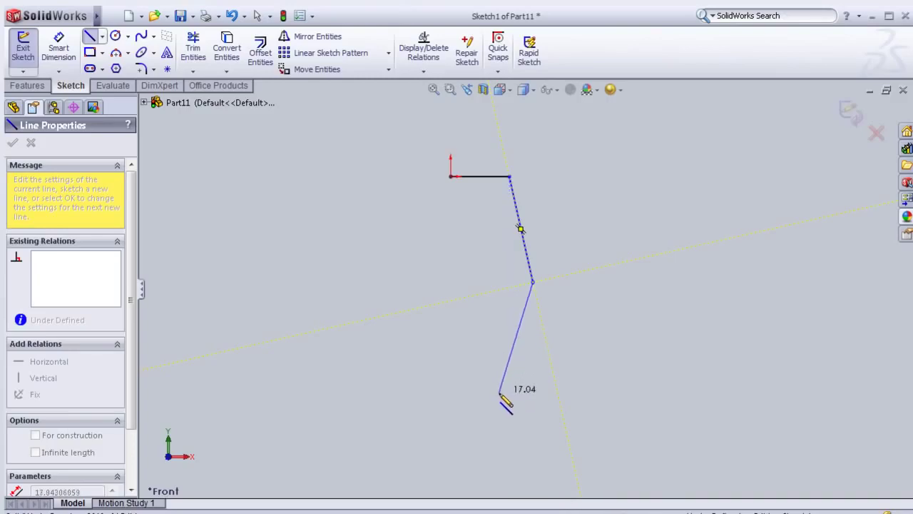
pyautogui.click(499, 393)
pyautogui.scroll(3, 505, 405)
pyautogui.scroll(2, 513, 402)
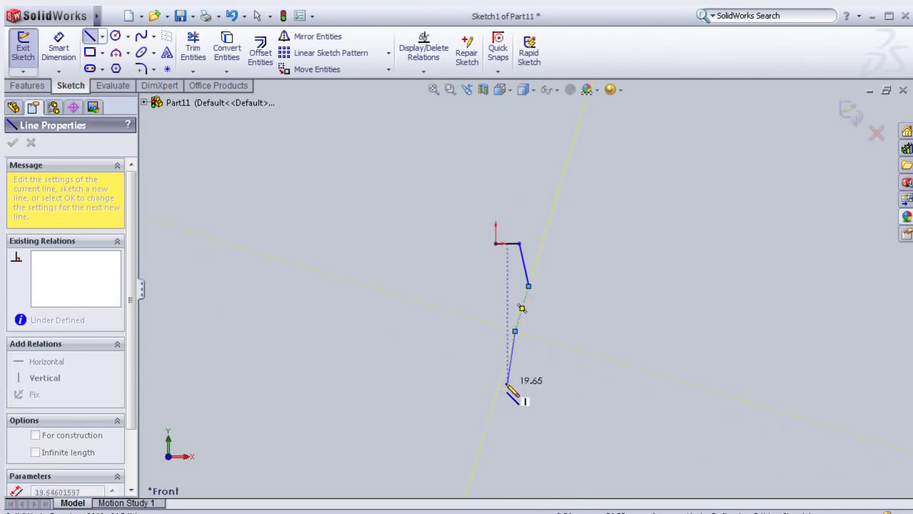
pyautogui.scroll(-1, 544, 436)
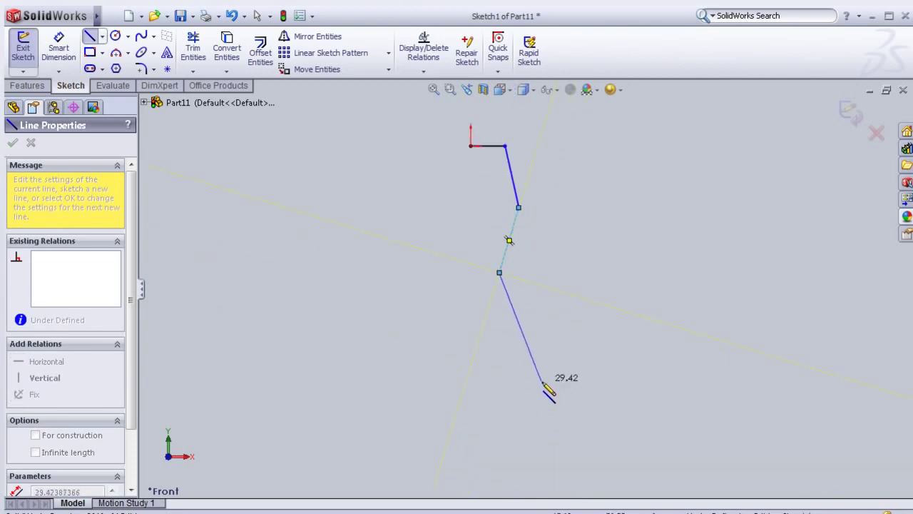
pyautogui.scroll(-2, 557, 422)
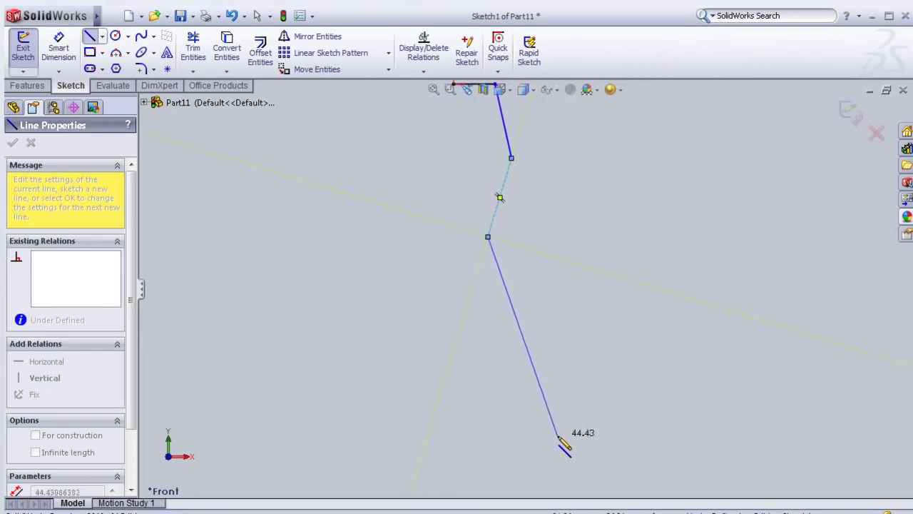
pyautogui.scroll(1, 561, 437)
pyautogui.scroll(1, 557, 428)
pyautogui.scroll(1, 559, 427)
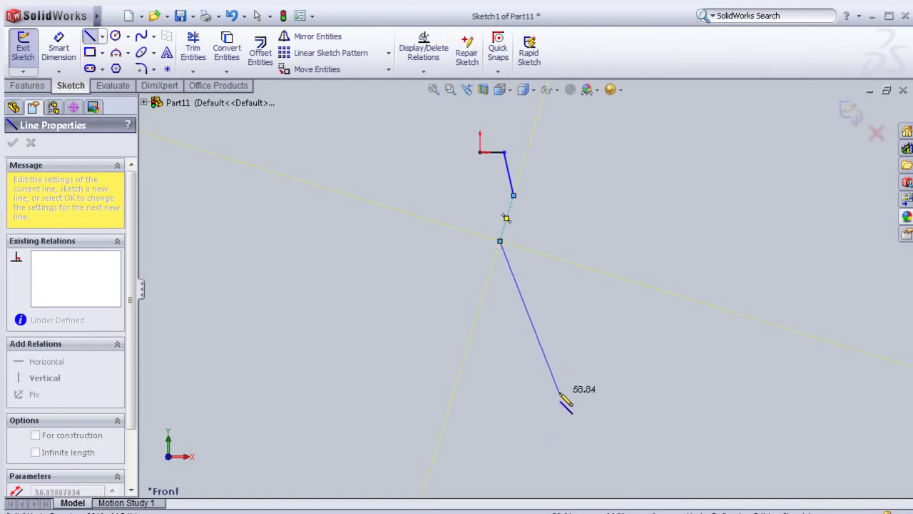
# Add a long down-right line, a down-left line and a short horizontal bottom line.
pyautogui.click(548, 375)
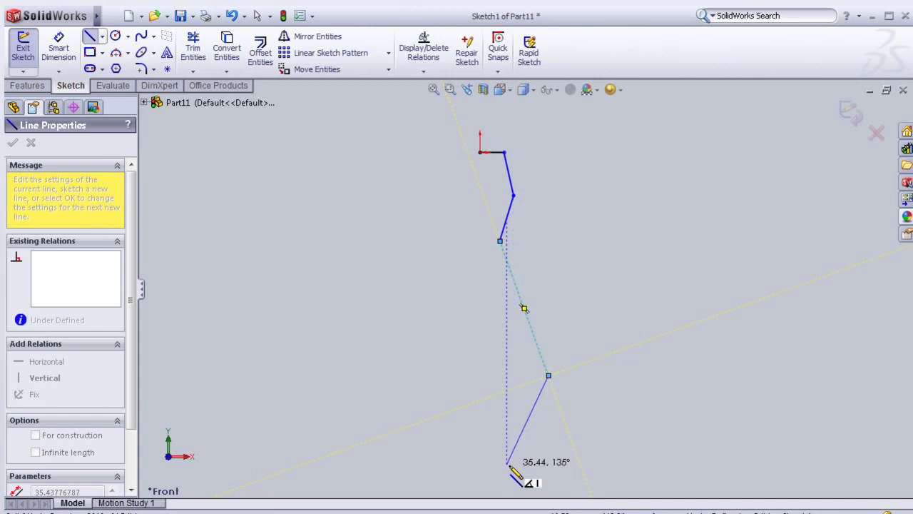
pyautogui.click(508, 465)
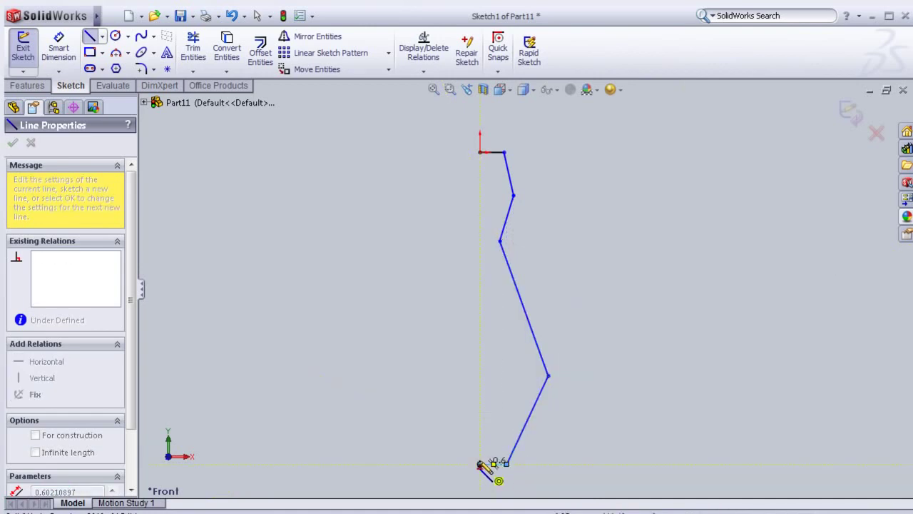
pyautogui.click(479, 463)
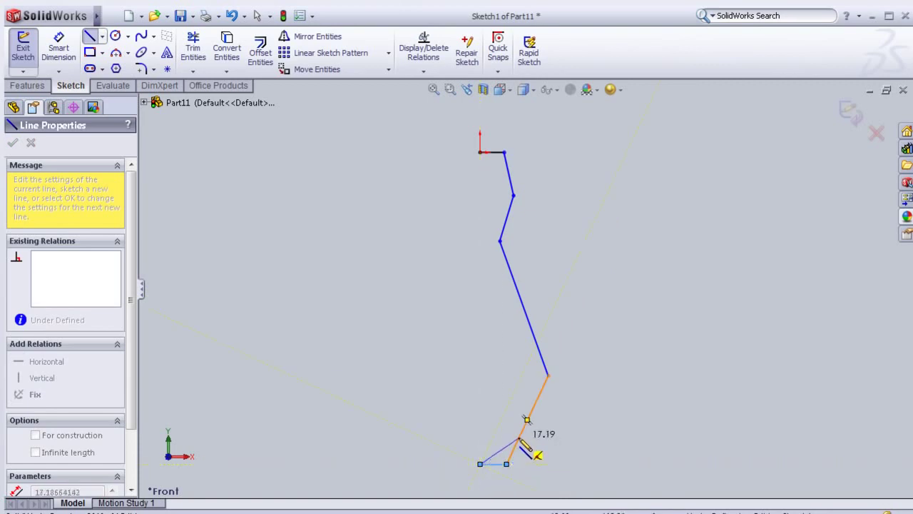
pyautogui.press('Escape')
pyautogui.click(59, 50)
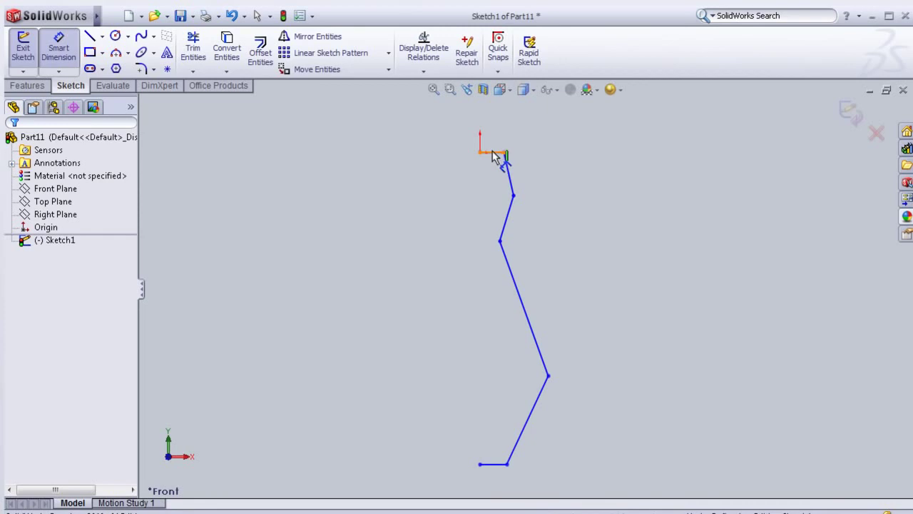
# Dimension the profile's overall top-to-bottom height as 110 mm.
pyautogui.moveTo(498, 468); pyautogui.dragTo(369, 428)
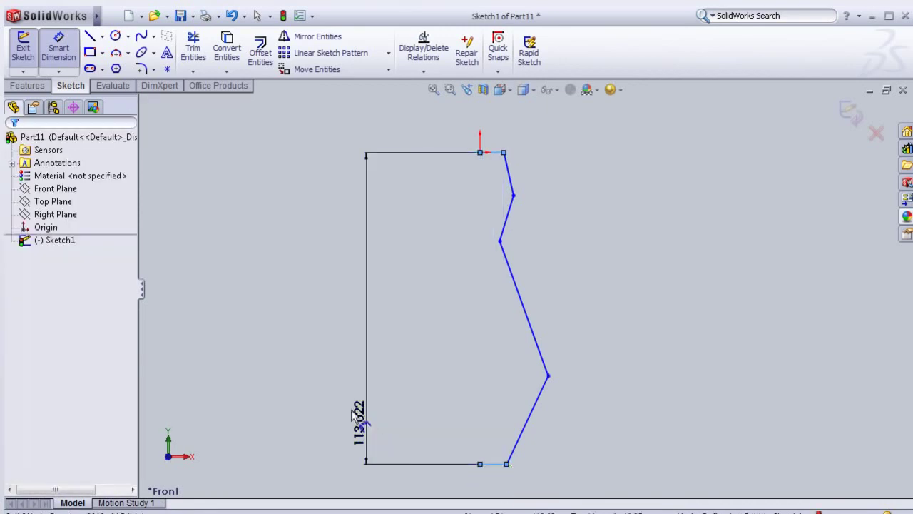
pyautogui.click(353, 413)
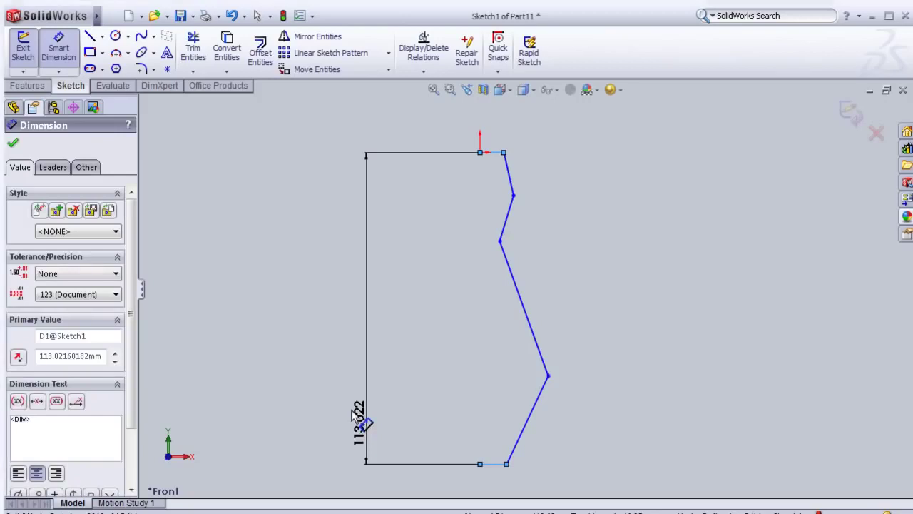
pyautogui.doubleClick(354, 412)
pyautogui.write('110')
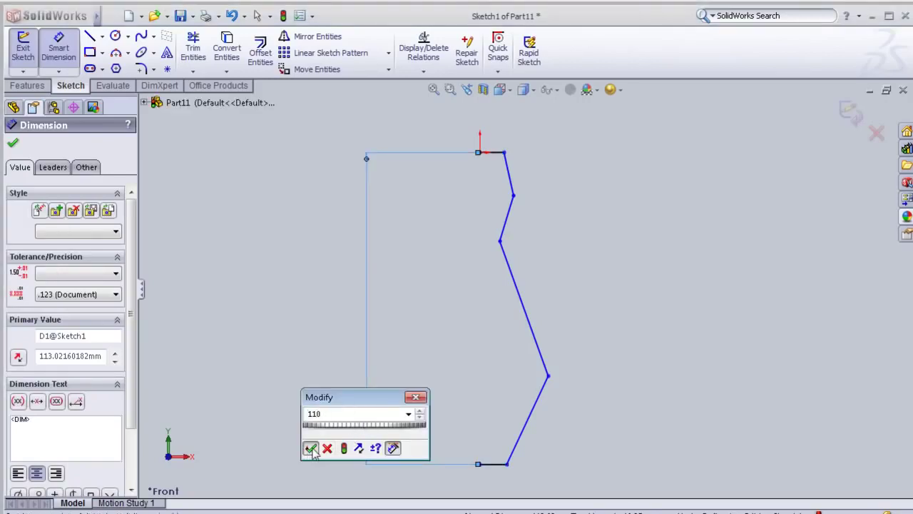
pyautogui.click(310, 448)
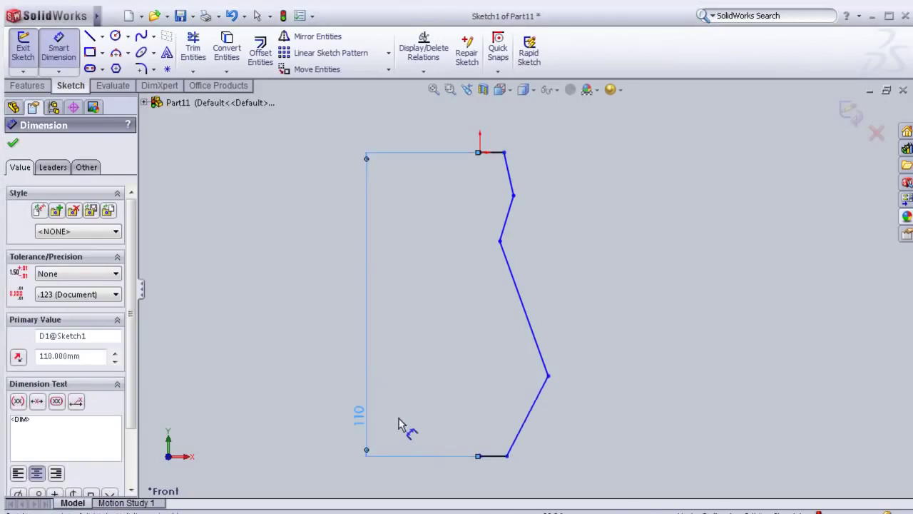
pyautogui.scroll(-2, 574, 250)
pyautogui.scroll(-1, 553, 263)
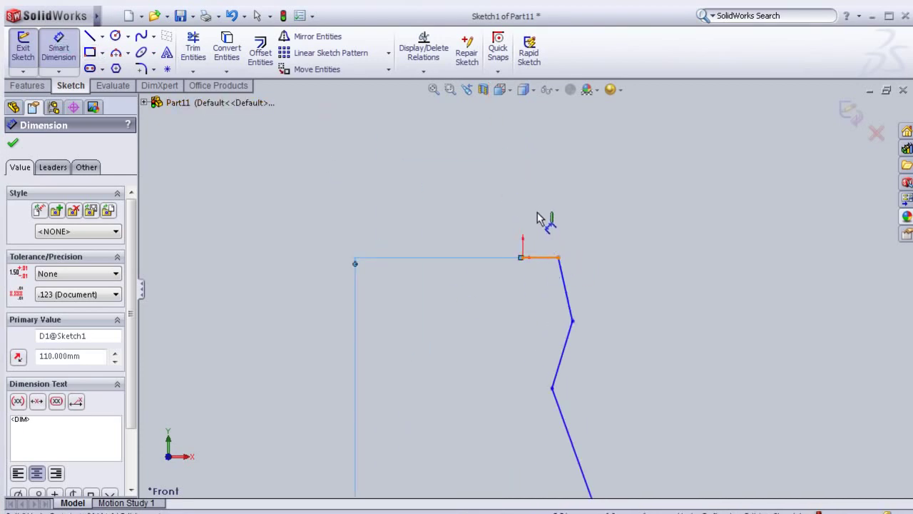
# Dimension the short top horizontal line as 10 mm long.
pyautogui.click(541, 257)
pyautogui.click(538, 207)
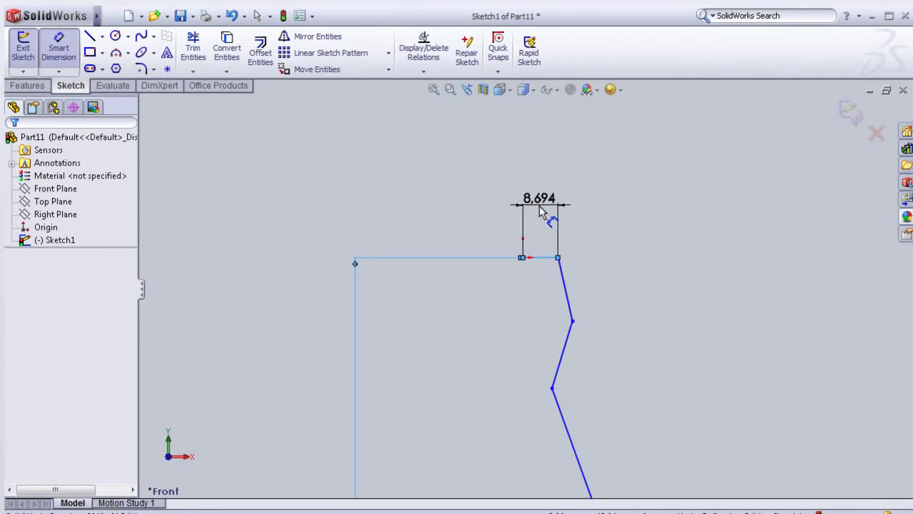
pyautogui.click(540, 208)
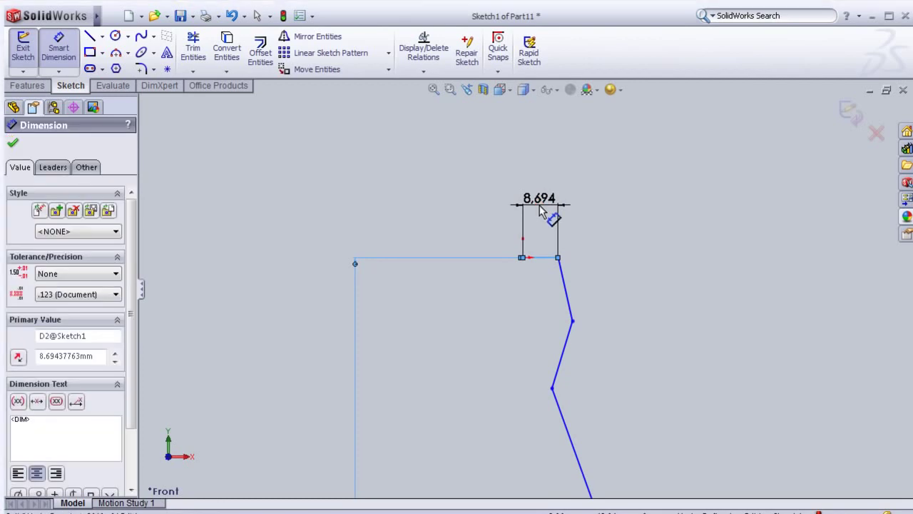
pyautogui.doubleClick(540, 208)
pyautogui.write('111')
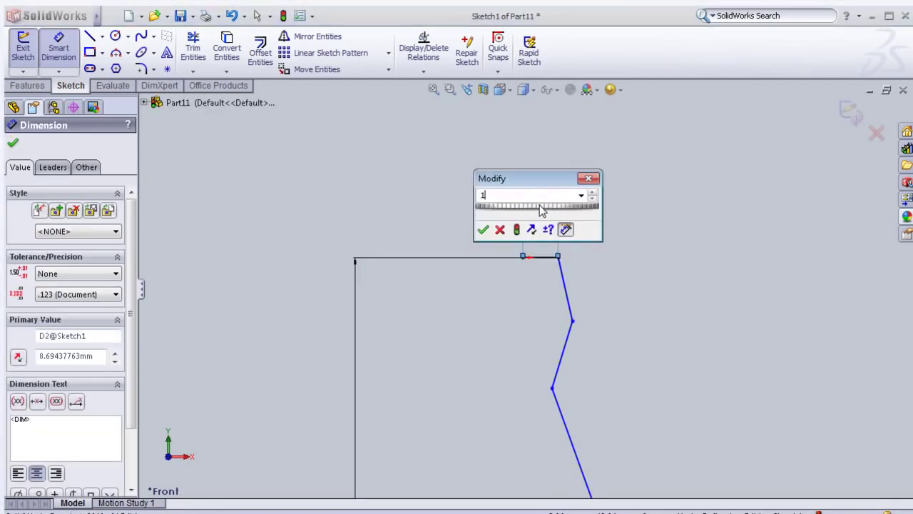
pyautogui.press('Return')
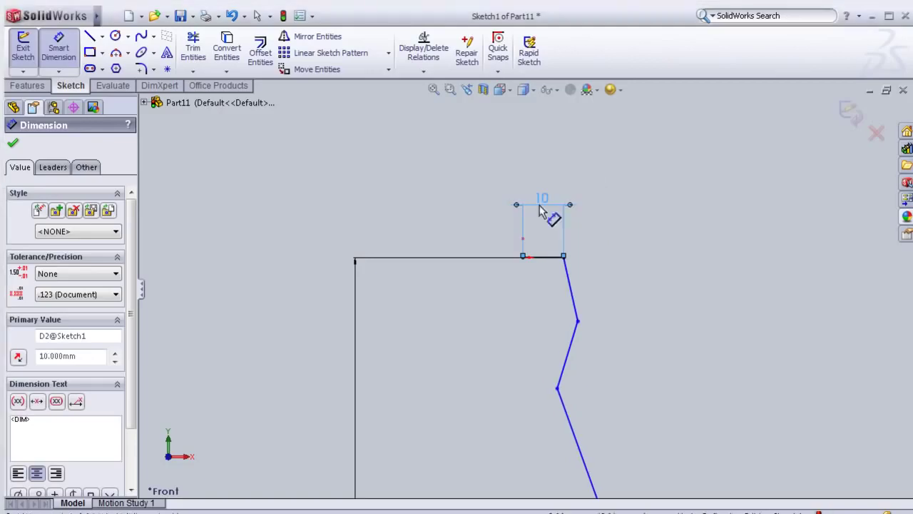
pyautogui.scroll(-2, 611, 321)
pyautogui.scroll(-2, 611, 322)
pyautogui.scroll(2, 600, 332)
pyautogui.scroll(2, 586, 354)
pyautogui.scroll(2, 530, 321)
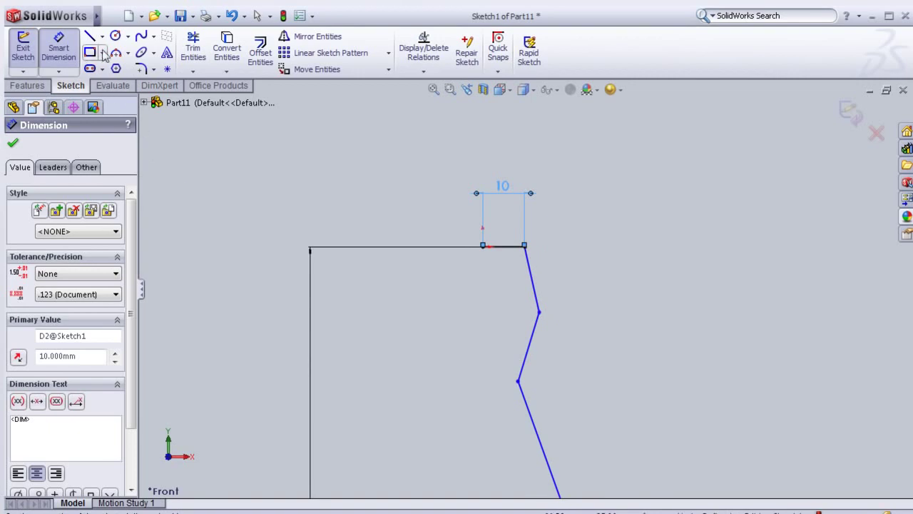
# Round the two upper bends with 20 mm sketch fillets.
pyautogui.click(141, 69)
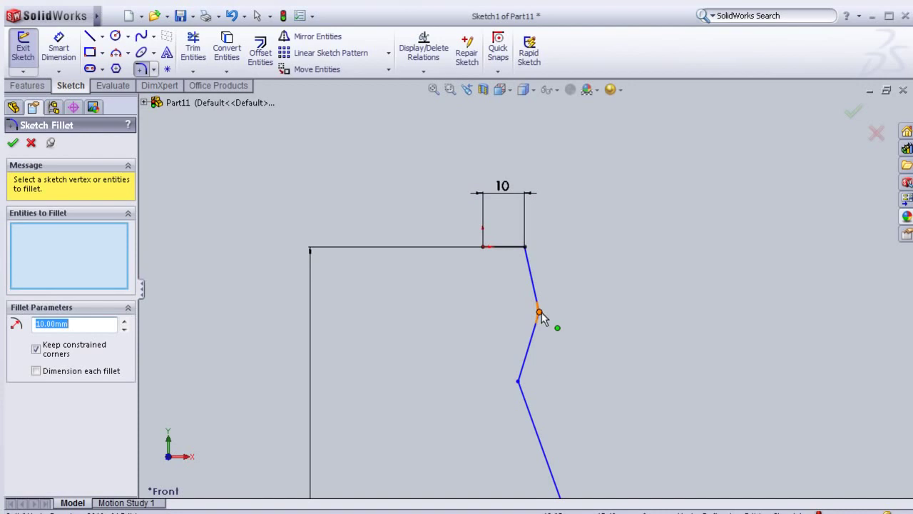
pyautogui.click(124, 321)
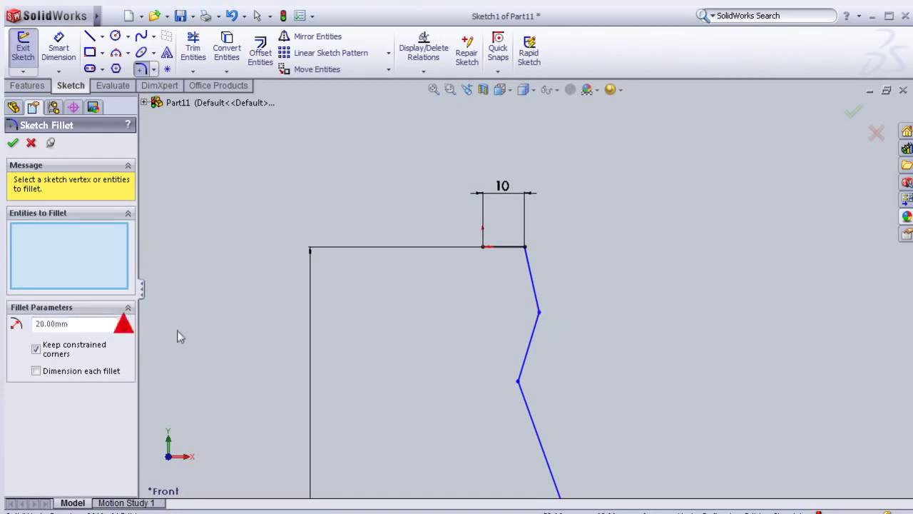
pyautogui.click(540, 313)
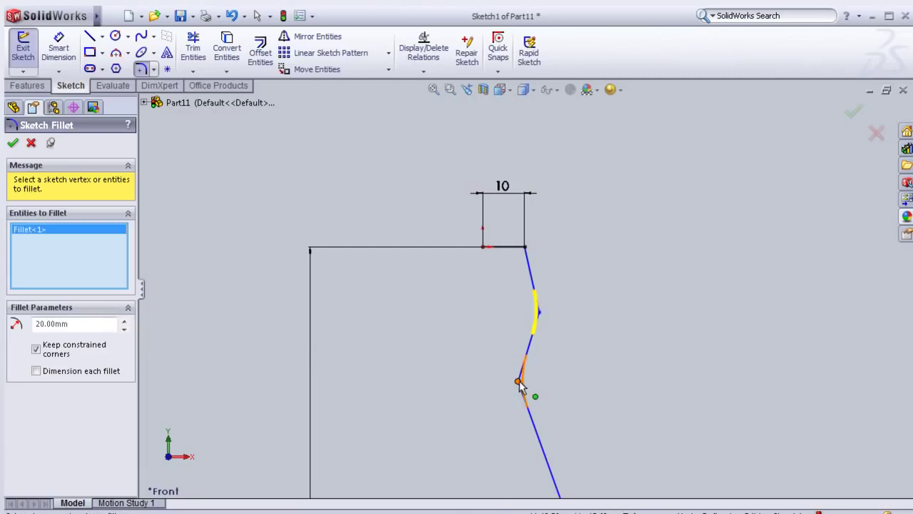
pyautogui.click(518, 383)
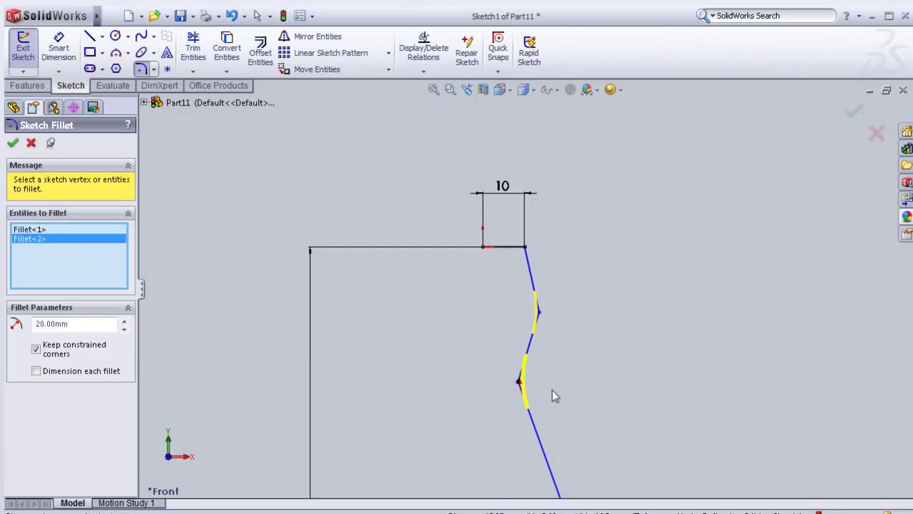
pyautogui.click(13, 143)
pyautogui.scroll(-2, 475, 459)
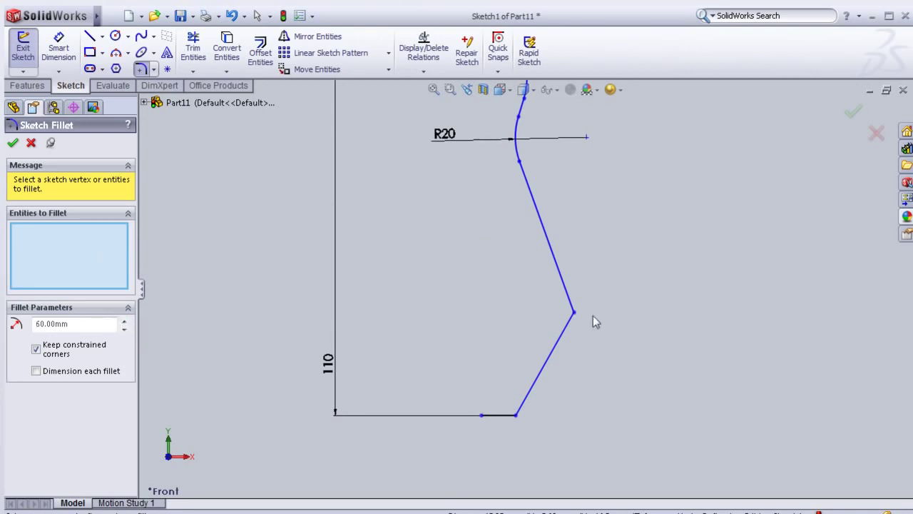
# Round the lower bend with a 60 mm sketch fillet.
pyautogui.click(573, 314)
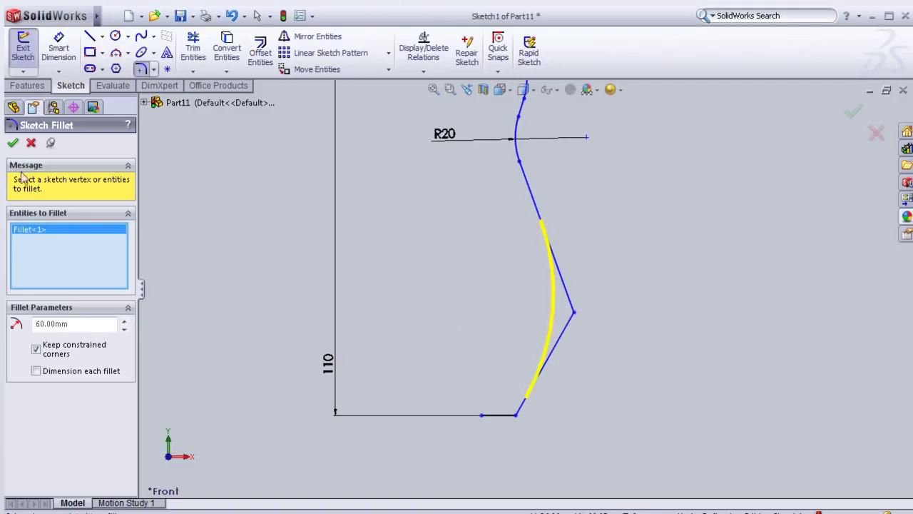
pyautogui.click(13, 143)
pyautogui.scroll(2, 533, 302)
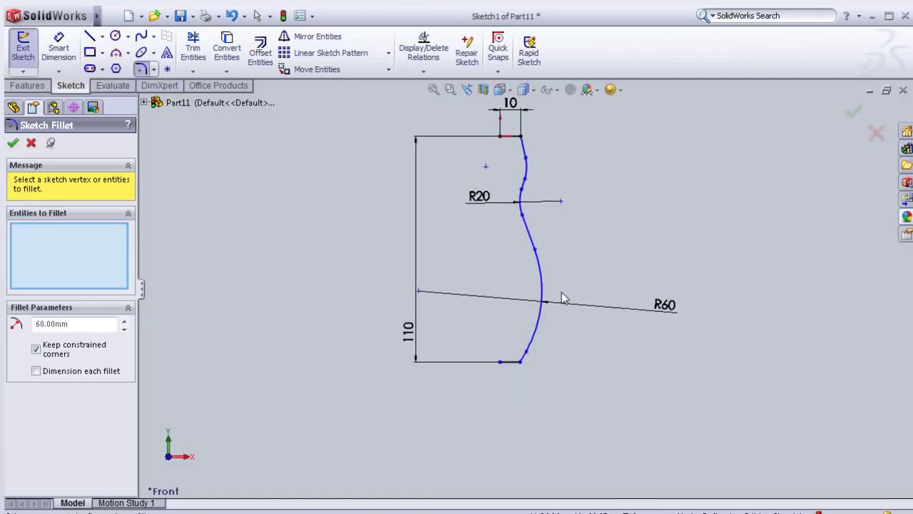
pyautogui.scroll(-1, 560, 275)
pyautogui.scroll(1, 552, 278)
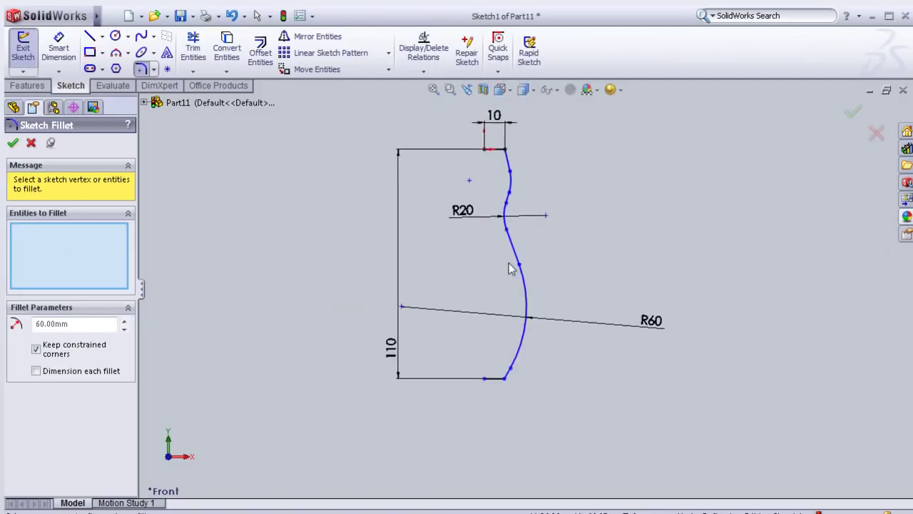
pyautogui.scroll(-1, 510, 265)
pyautogui.scroll(-1, 509, 269)
pyautogui.scroll(1, 509, 269)
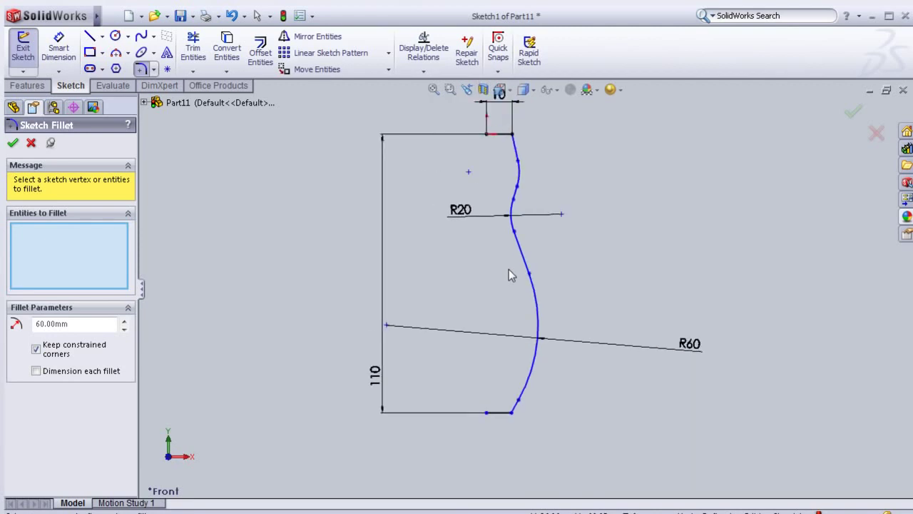
pyautogui.scroll(-1, 508, 269)
pyautogui.scroll(1, 509, 269)
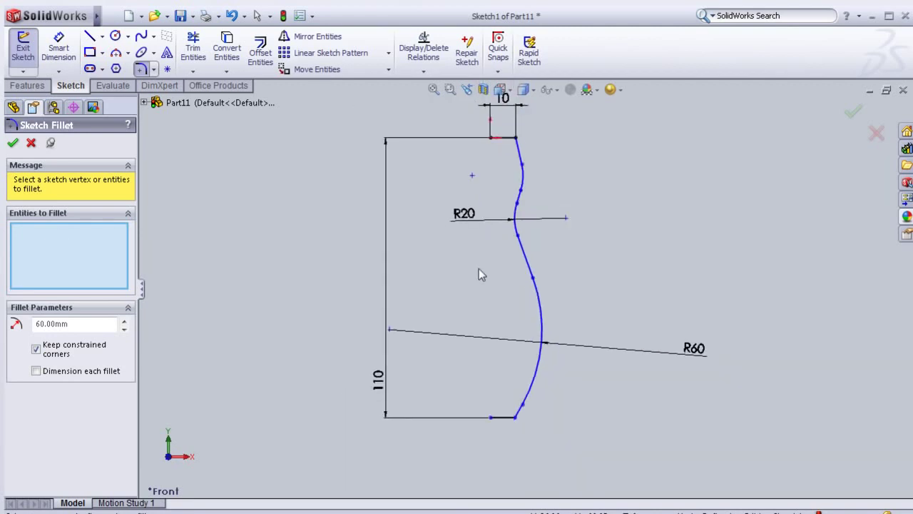
# Fully define the sketch with automatically calculated dimensions.
pyautogui.click(13, 143)
pyautogui.scroll(1, 413, 262)
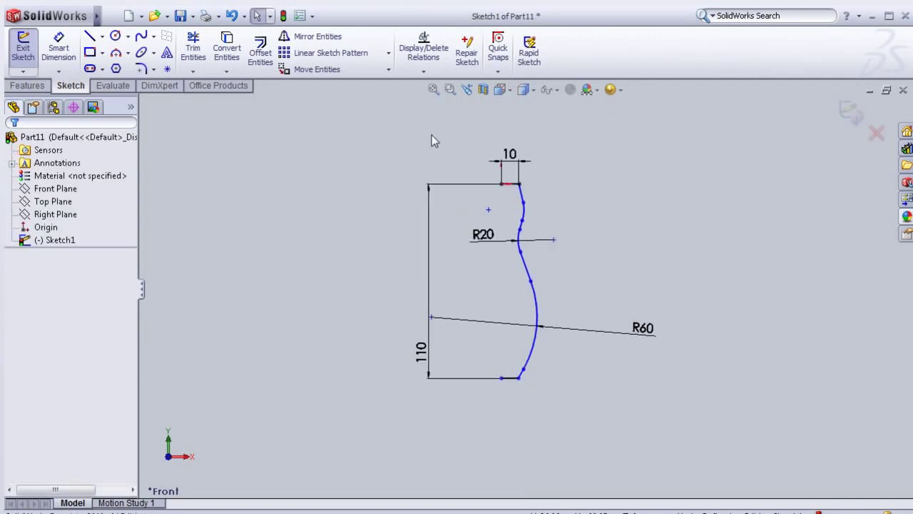
pyautogui.click(424, 71)
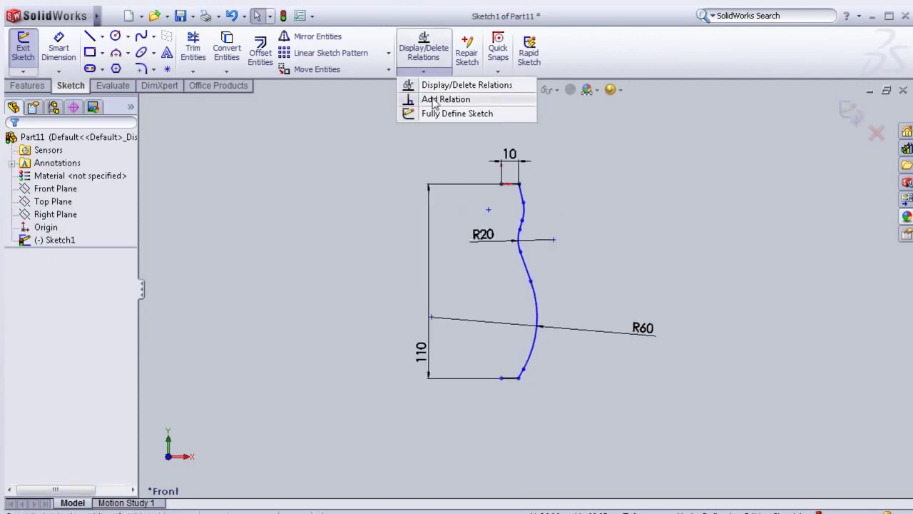
pyautogui.click(443, 114)
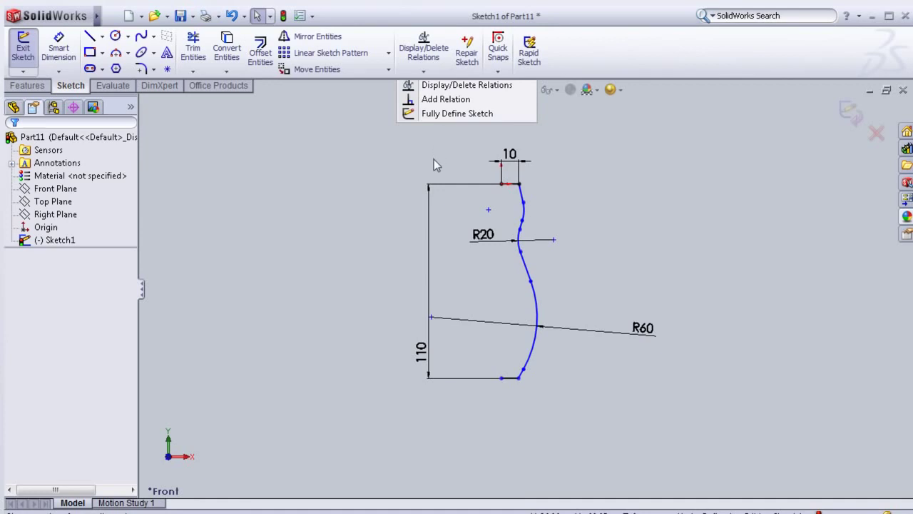
pyautogui.click(71, 216)
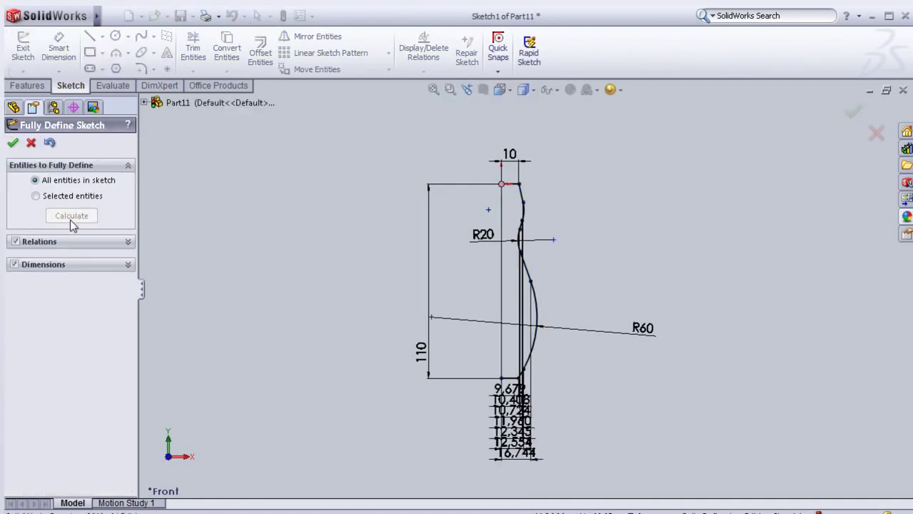
pyautogui.click(852, 112)
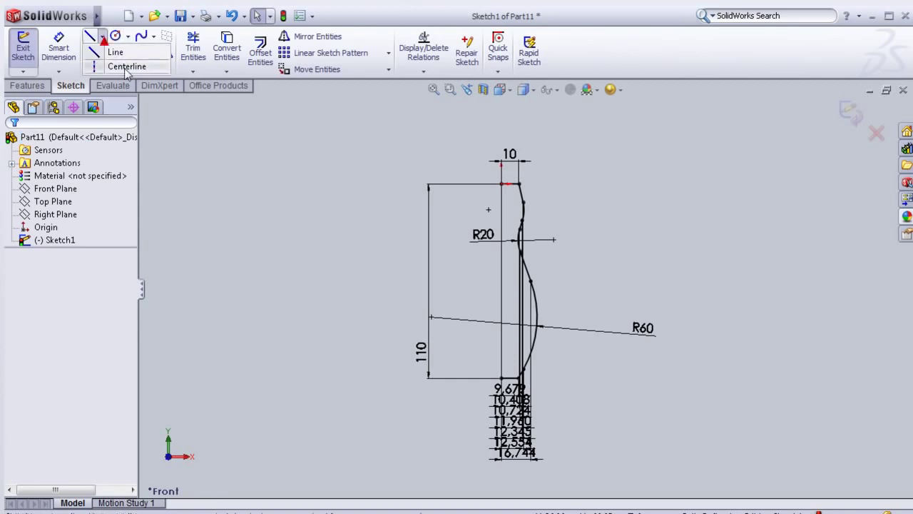
# Draw a vertical centerline through the origin as the revolve axis.
pyautogui.moveTo(497, 182); pyautogui.dragTo(499, 150, button='right')
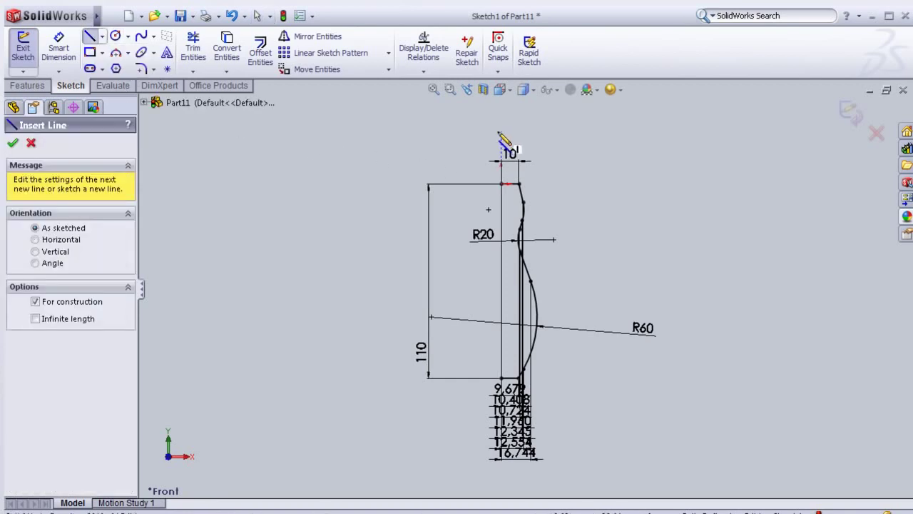
pyautogui.click(500, 132)
pyautogui.click(501, 404)
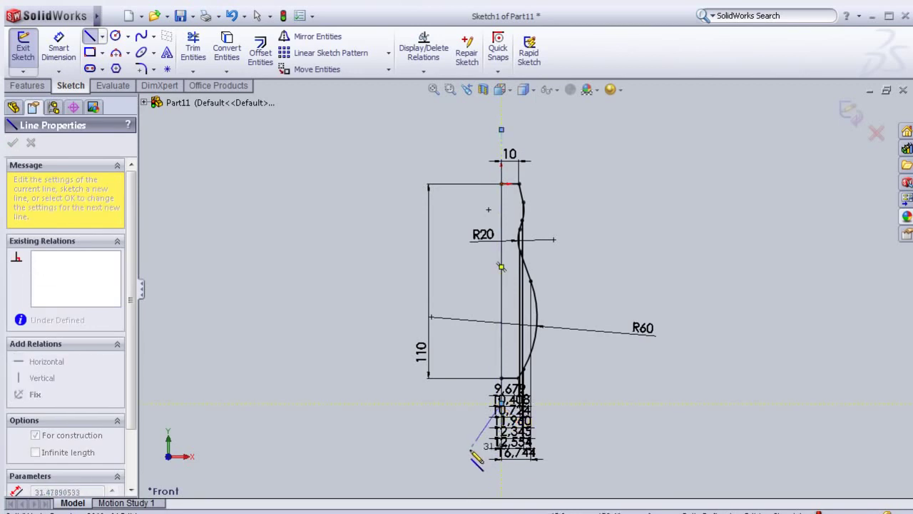
pyautogui.press('Escape')
pyautogui.press('Escape')
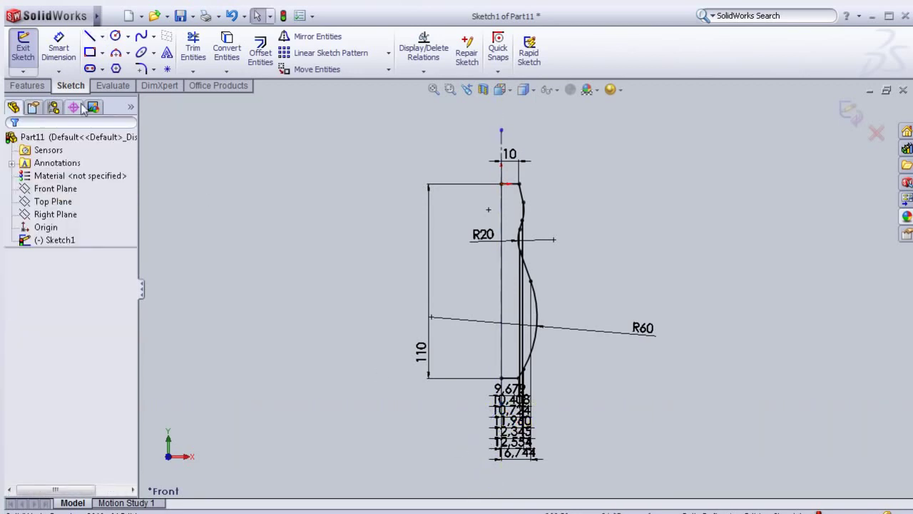
# Revolve the auto-closed profile 360° about the centerline (Line8) into a solid handle.
pyautogui.click(27, 85)
pyautogui.click(71, 53)
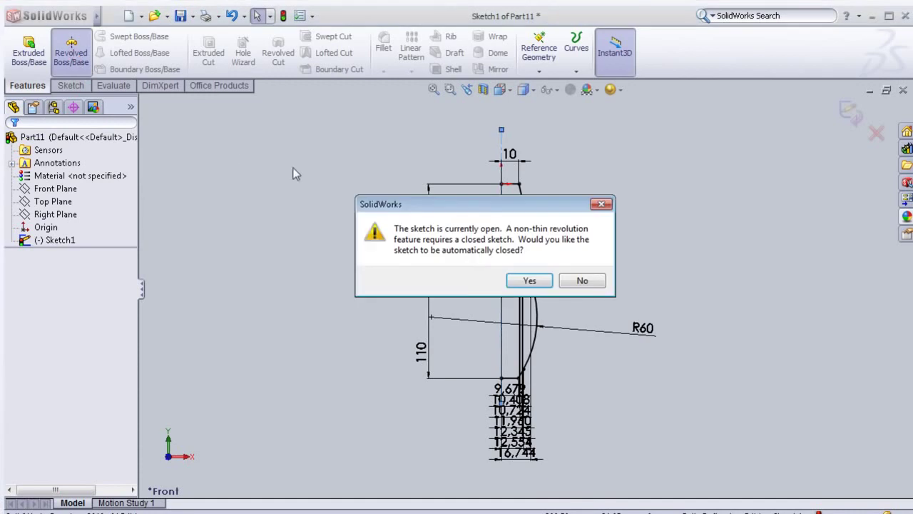
pyautogui.click(529, 281)
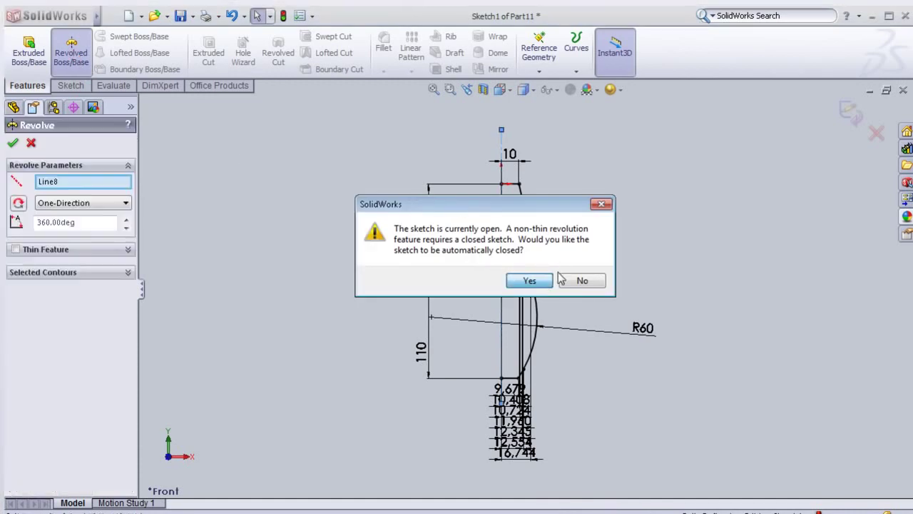
pyautogui.click(537, 285)
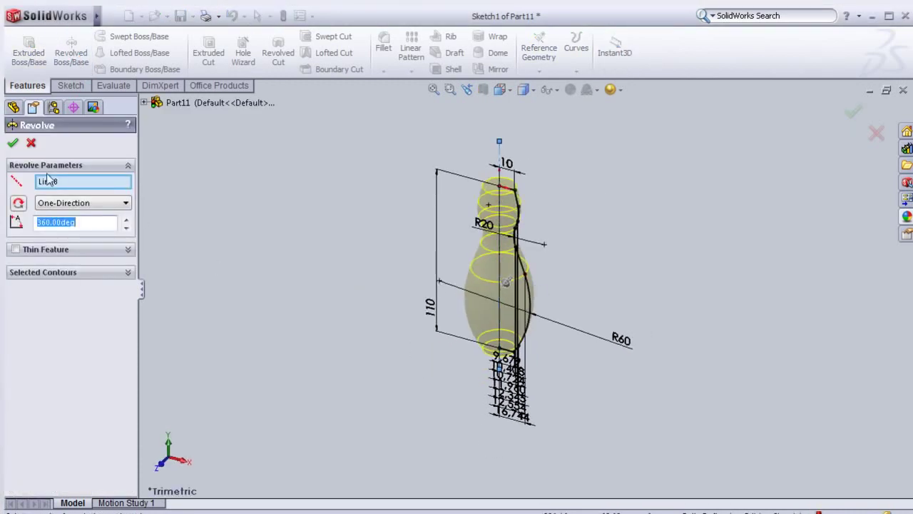
pyautogui.click(13, 142)
pyautogui.moveTo(580, 241)
pyautogui.mouseDown(button='middle')
pyautogui.moveTo(424, 307)
pyautogui.moveTo(412, 375)
pyautogui.moveTo(383, 373)
pyautogui.moveTo(376, 441)
pyautogui.moveTo(393, 437)
pyautogui.mouseUp(button='middle')
pyautogui.click(424, 308)
pyautogui.scroll(-3, 411, 372)
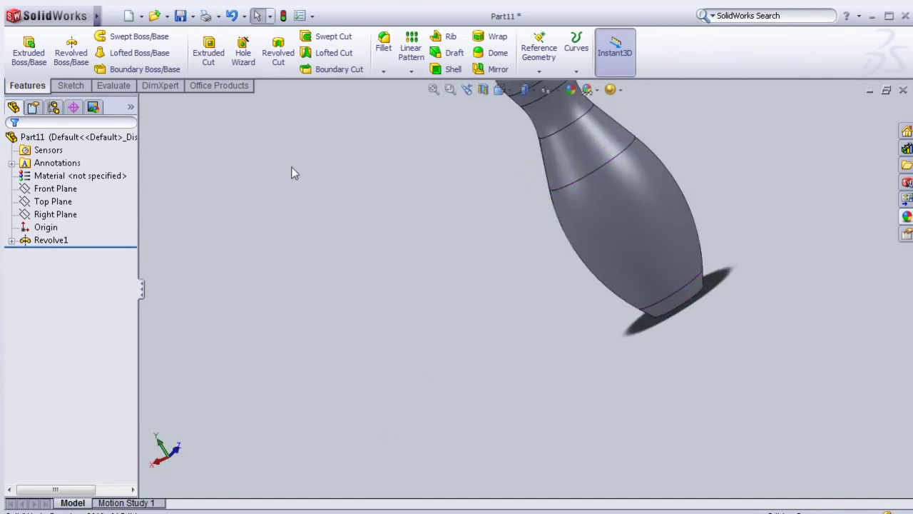
# Fillet the circular edge at the handle's wide end with a 5 mm radius.
pyautogui.click(384, 44)
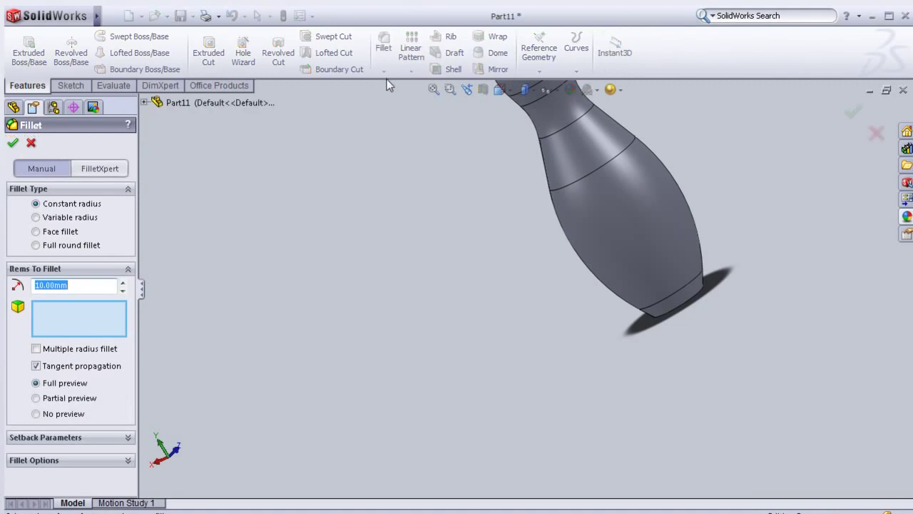
pyautogui.moveTo(729, 350); pyautogui.dragTo(683, 271, button='middle')
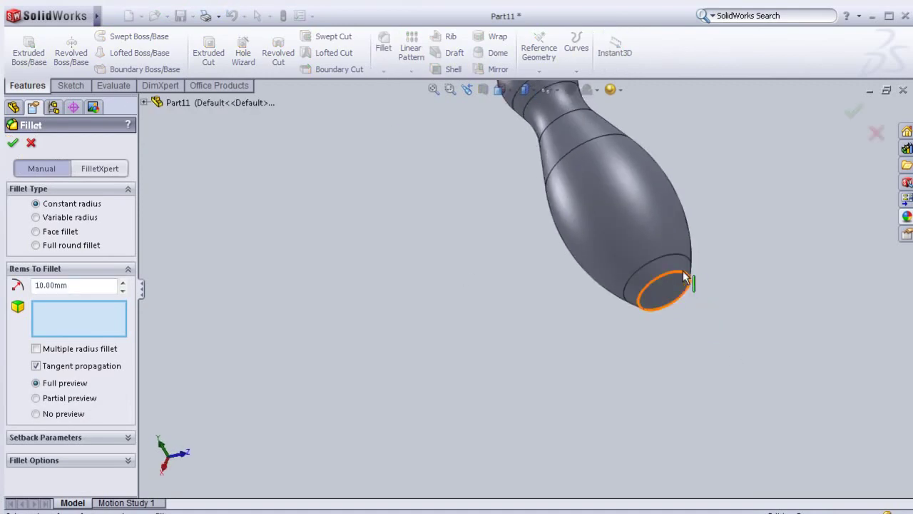
pyautogui.doubleClick(80, 285)
pyautogui.write('5')
pyautogui.press('Return')
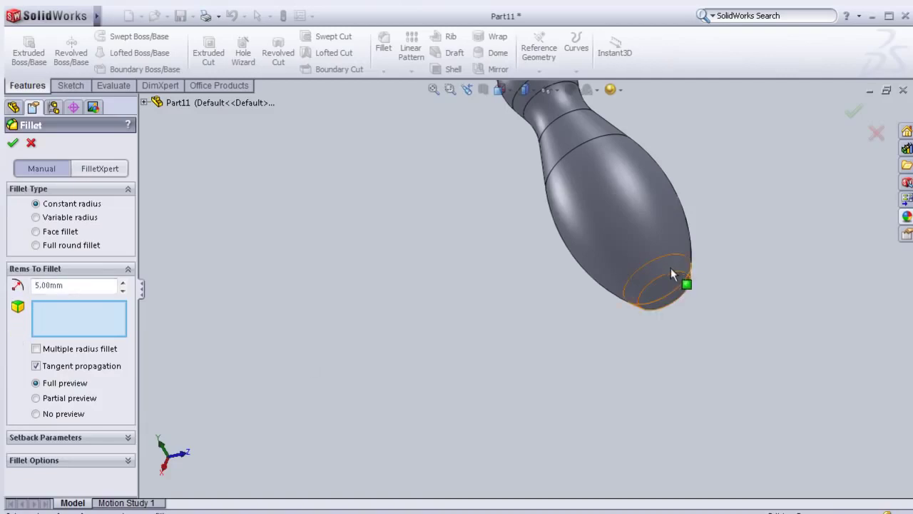
pyautogui.click(671, 269)
pyautogui.click(12, 142)
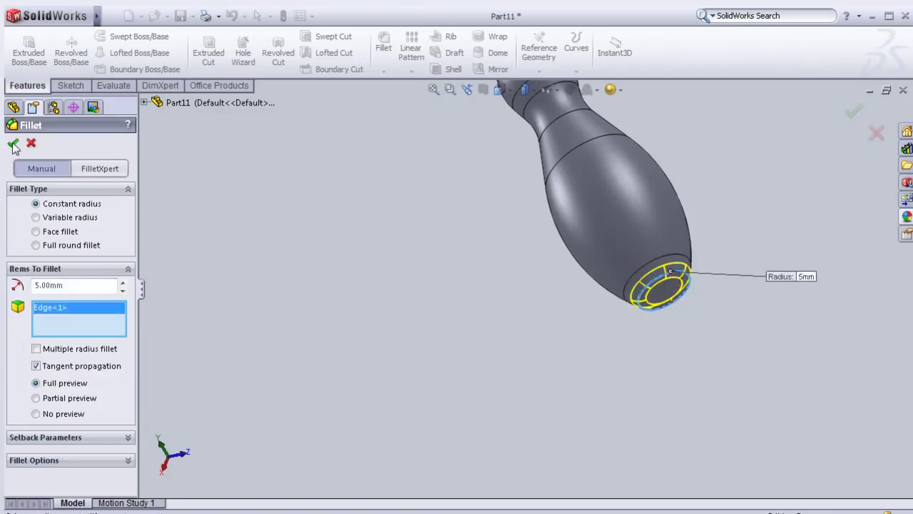
pyautogui.moveTo(425, 276); pyautogui.dragTo(542, 362, button='middle')
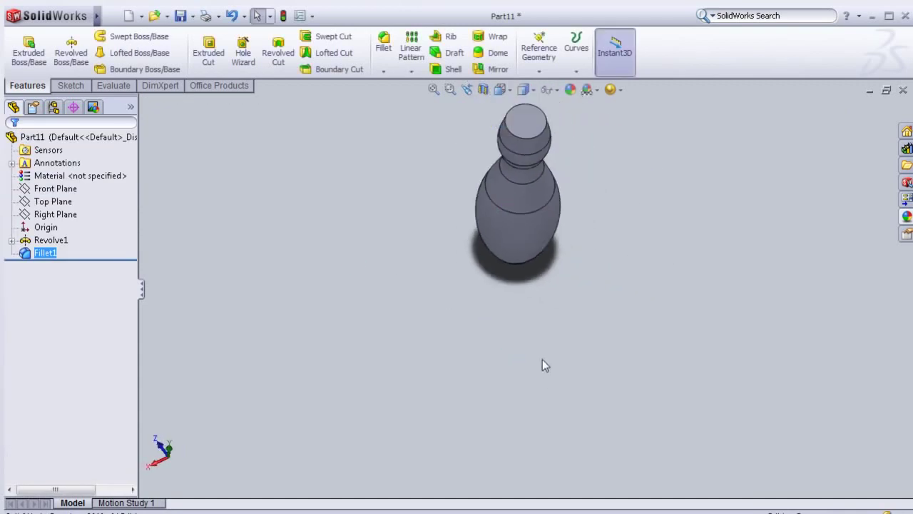
pyautogui.scroll(3, 424, 206)
pyautogui.moveTo(424, 207); pyautogui.dragTo(426, 275, button='middle')
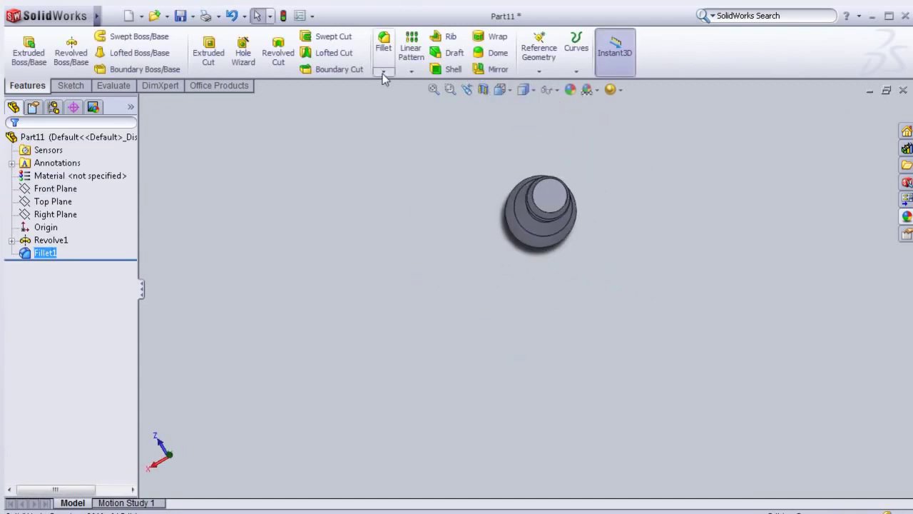
# Fillet the narrow end's circular edge with a 2 mm radius.
pyautogui.click(384, 47)
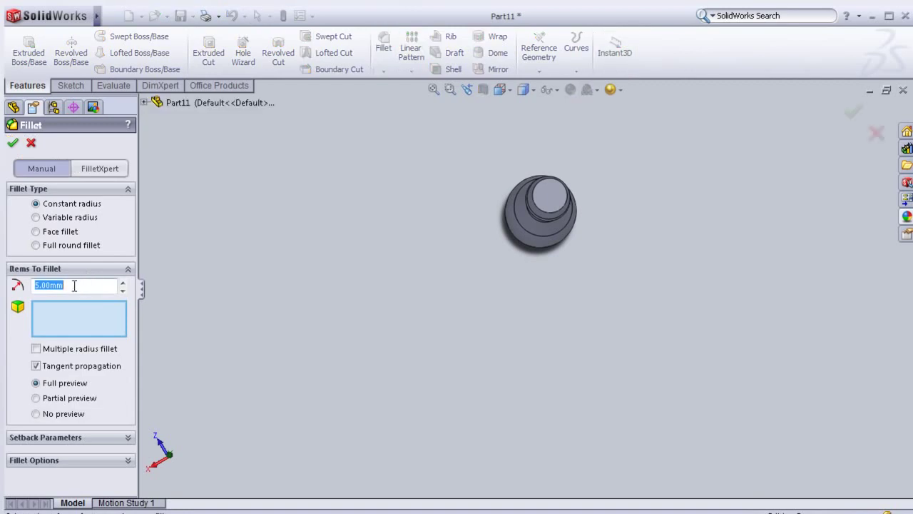
pyautogui.write('2')
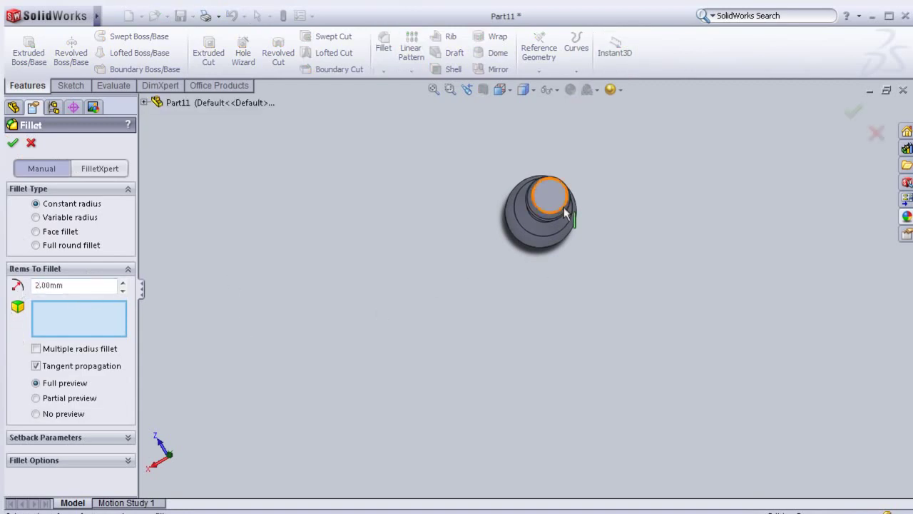
pyautogui.scroll(-3, 564, 232)
pyautogui.scroll(-3, 542, 230)
pyautogui.click(530, 232)
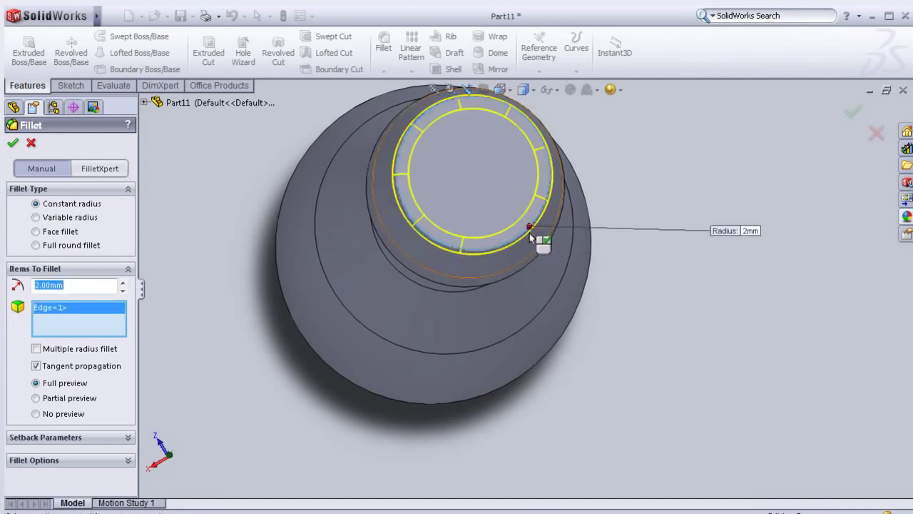
pyautogui.click(12, 144)
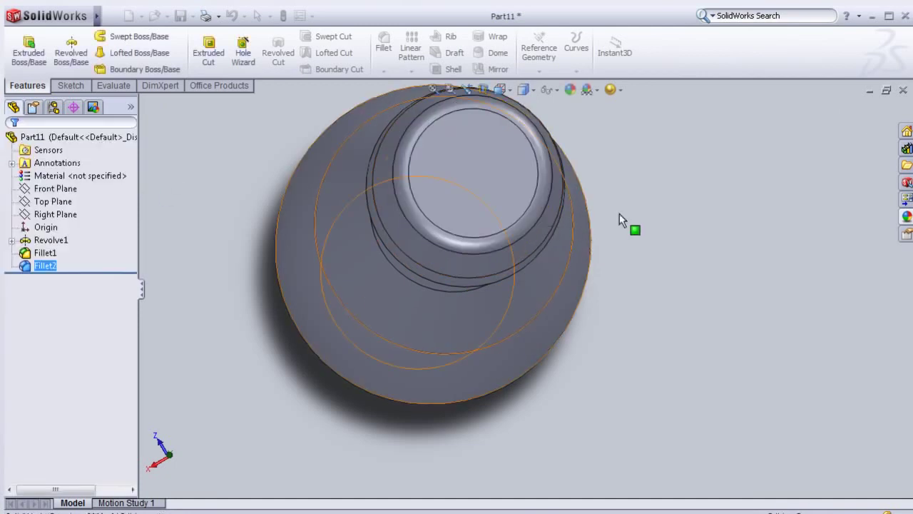
# Start a sketch on the narrow end's flat face, viewed Normal To.
pyautogui.moveTo(619, 213); pyautogui.dragTo(237, 269, button='middle')
pyautogui.click(314, 293)
pyautogui.click(369, 250)
pyautogui.press('space')
pyautogui.doubleClick(438, 342)
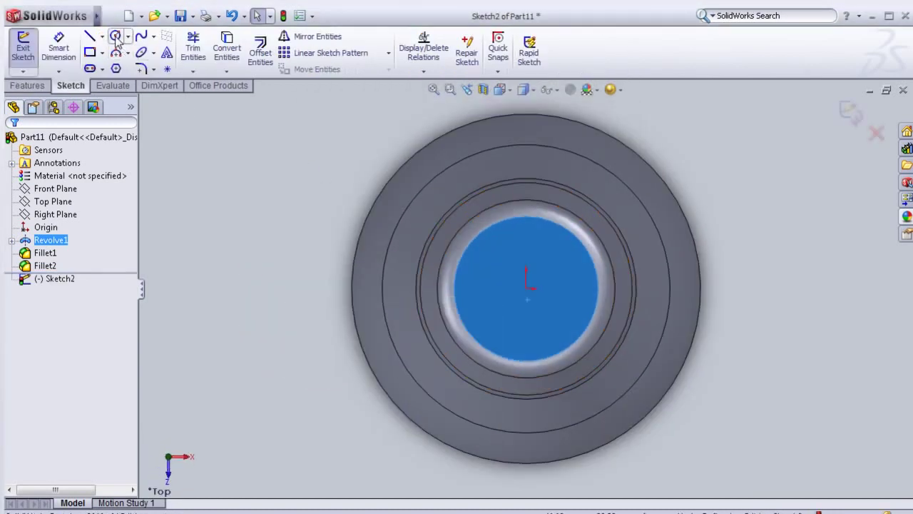
# Draw a small circle centred on the origin and dimension its diameter as 6 mm.
pyautogui.click(526, 288)
pyautogui.click(531, 283)
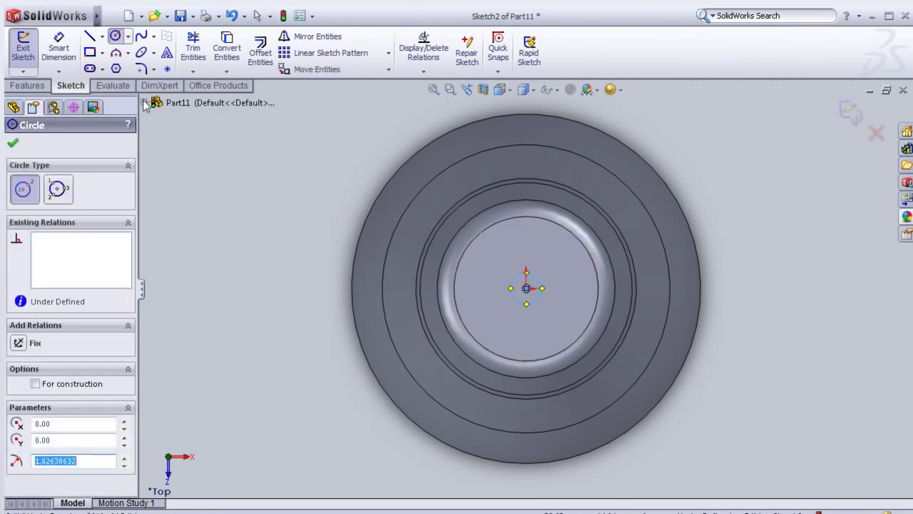
pyautogui.click(60, 48)
pyautogui.click(526, 279)
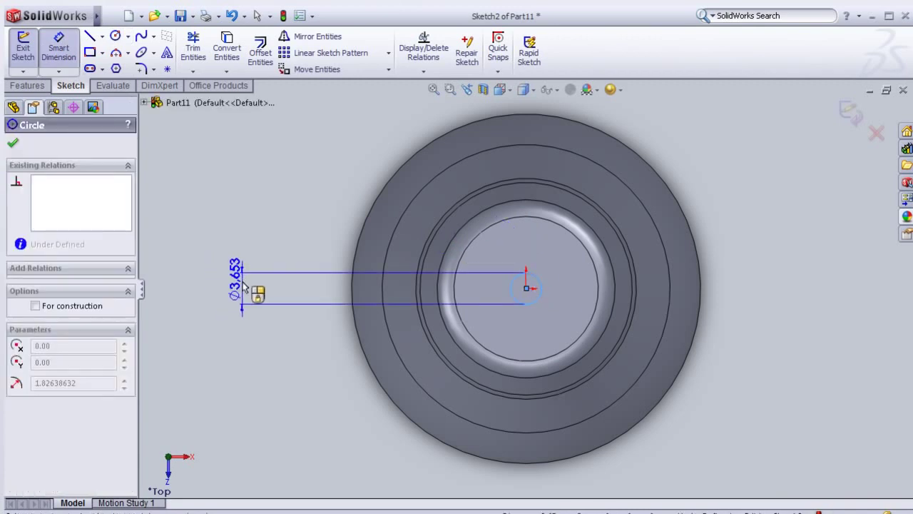
pyautogui.click(254, 291)
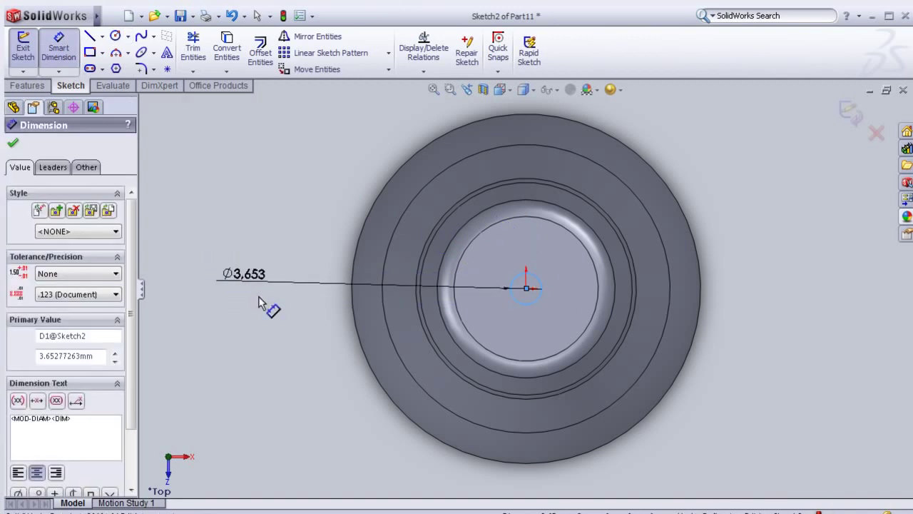
pyautogui.click(258, 297)
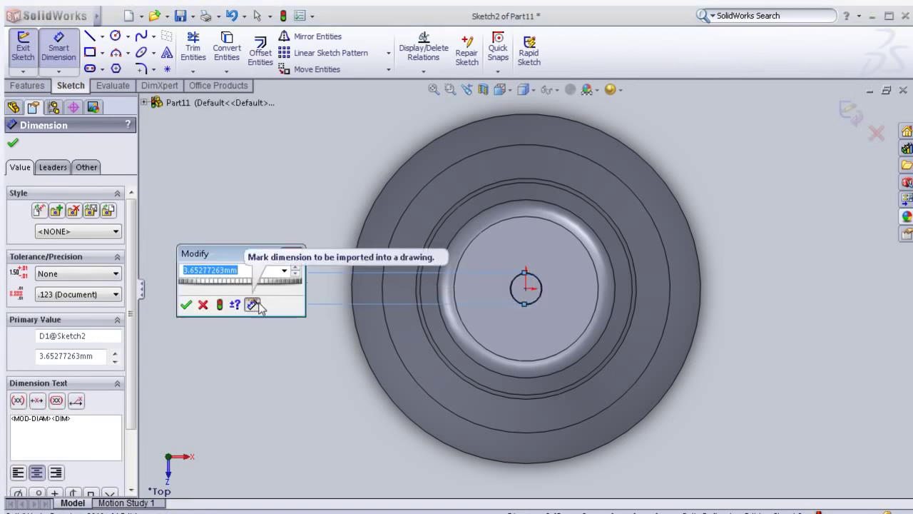
pyautogui.write('6')
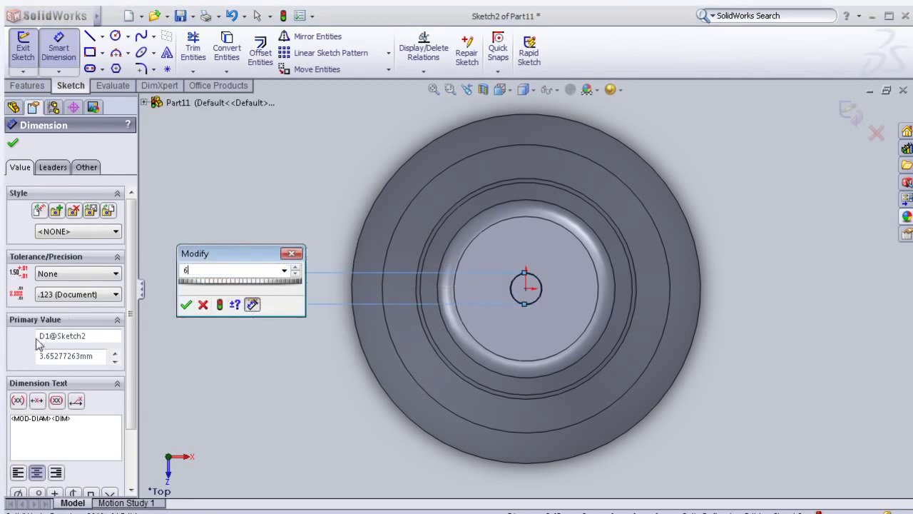
pyautogui.click(21, 346)
pyautogui.click(185, 304)
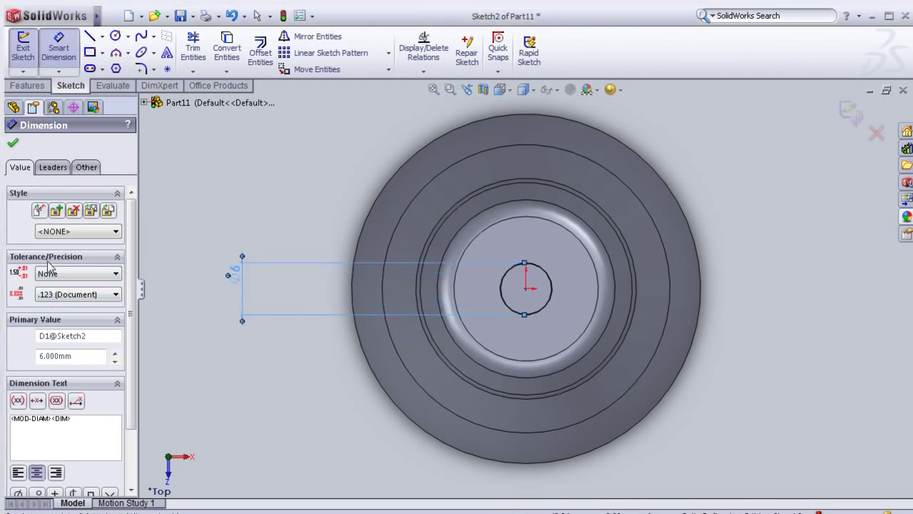
# Try a Basic tolerance and set the dimension precision to one decimal.
pyautogui.click(70, 275)
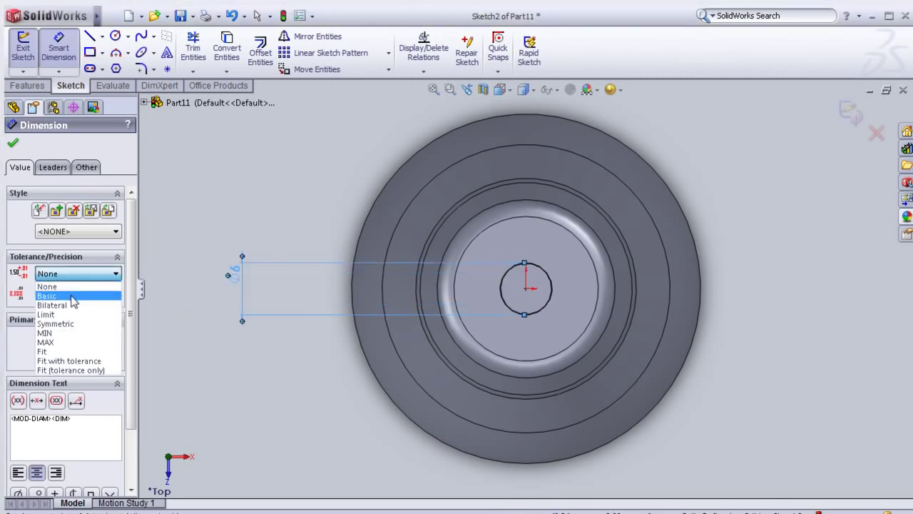
pyautogui.click(74, 299)
pyautogui.click(75, 298)
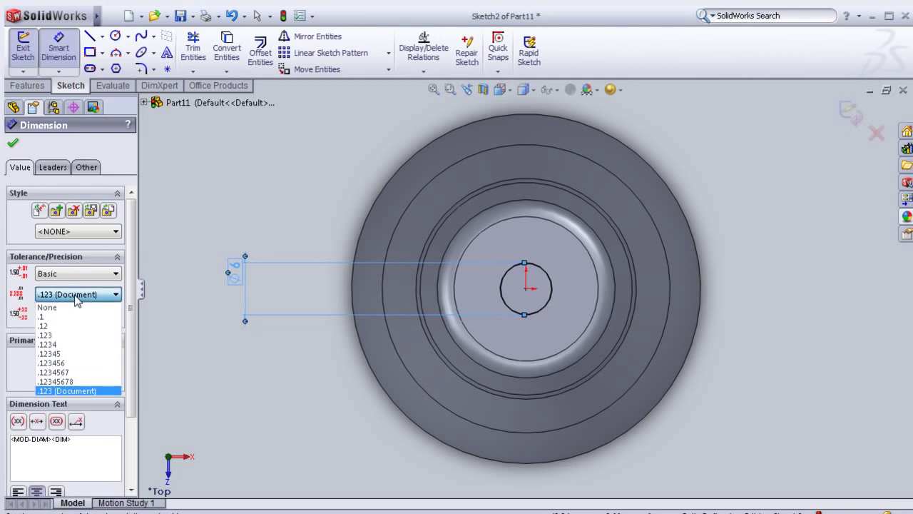
pyautogui.click(62, 317)
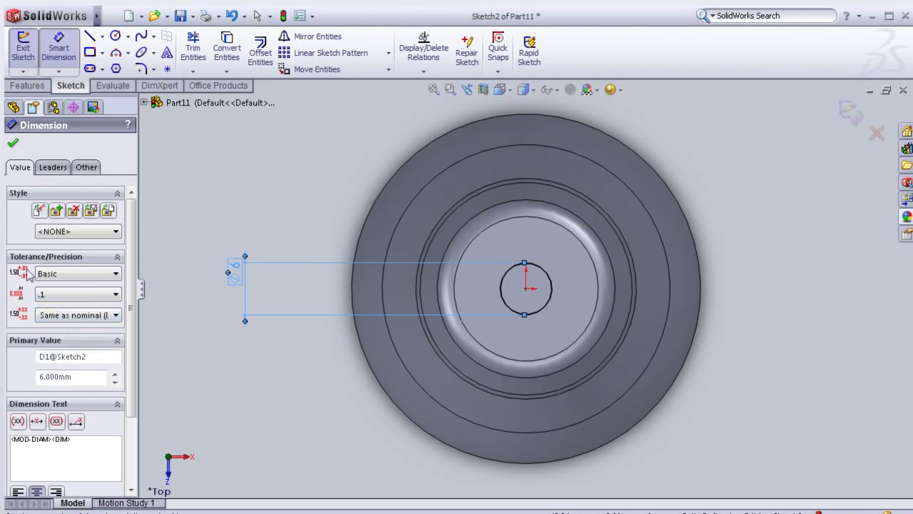
pyautogui.click(68, 320)
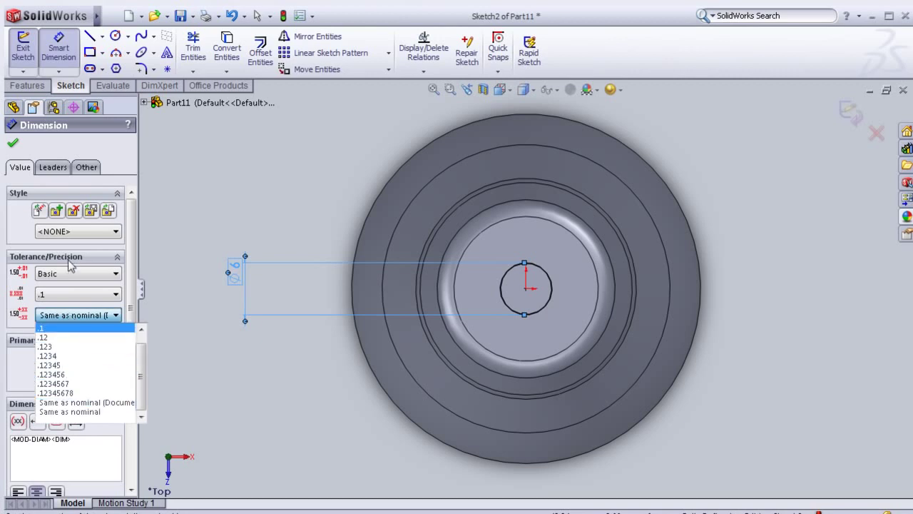
pyautogui.click(65, 295)
# Switch the tolerance to Fit with hole fit 6.1 and shaft fit 6, dismissing the warning.
pyautogui.click(68, 275)
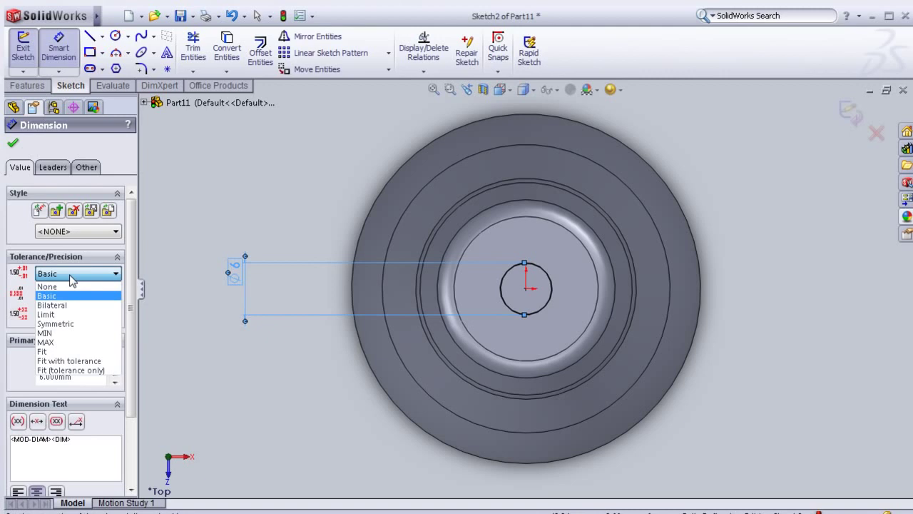
pyautogui.click(41, 351)
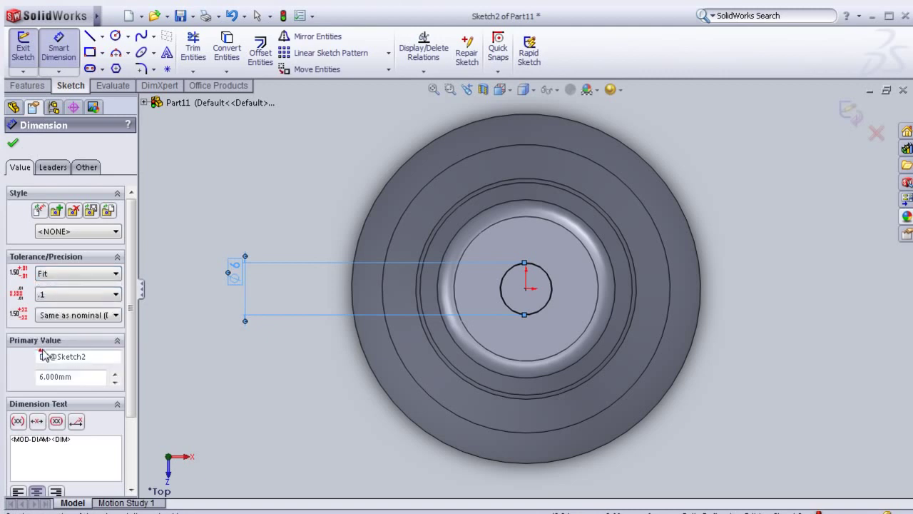
pyautogui.click(77, 318)
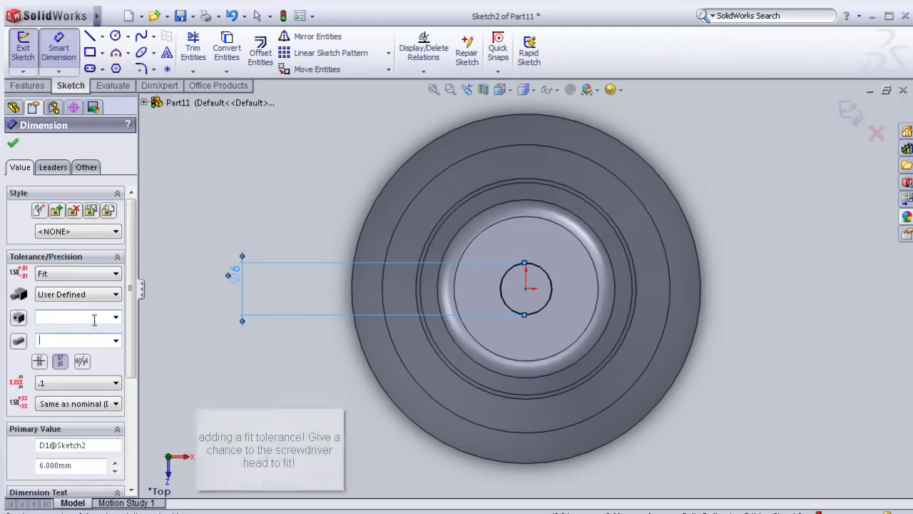
pyautogui.click(82, 341)
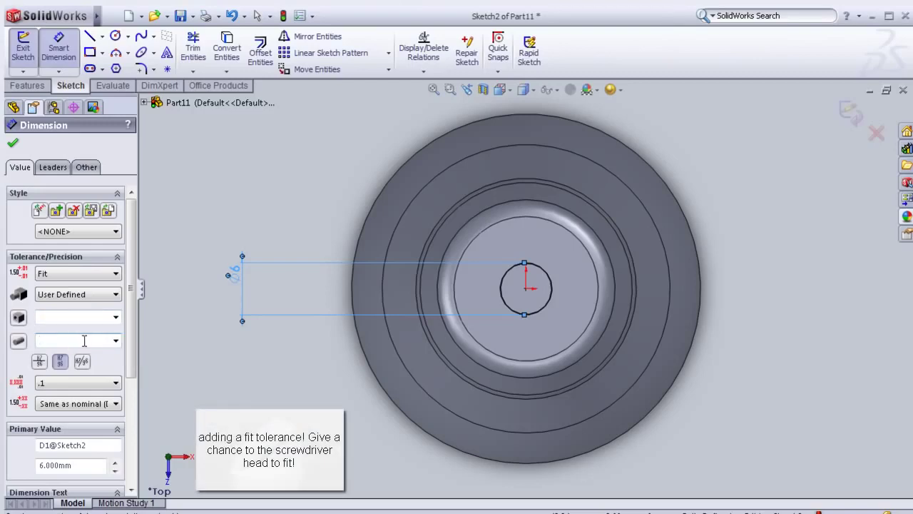
pyautogui.click(50, 318)
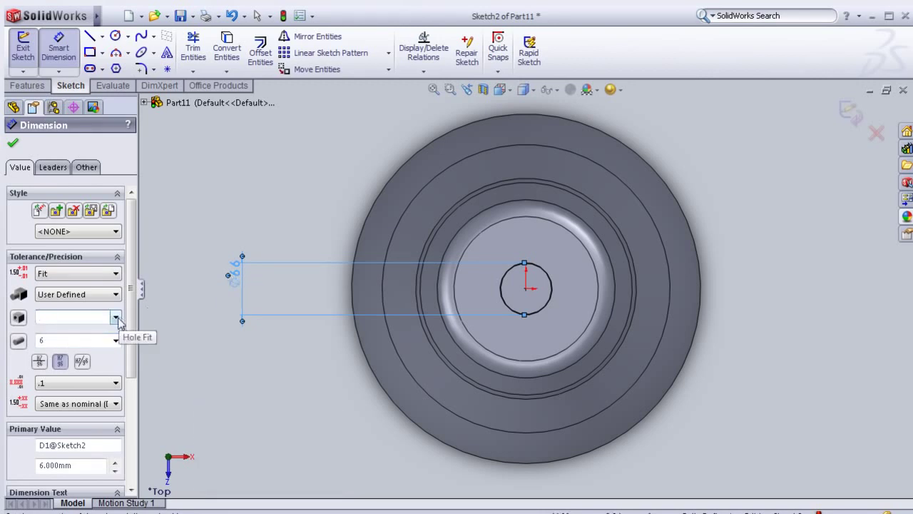
pyautogui.write('61')
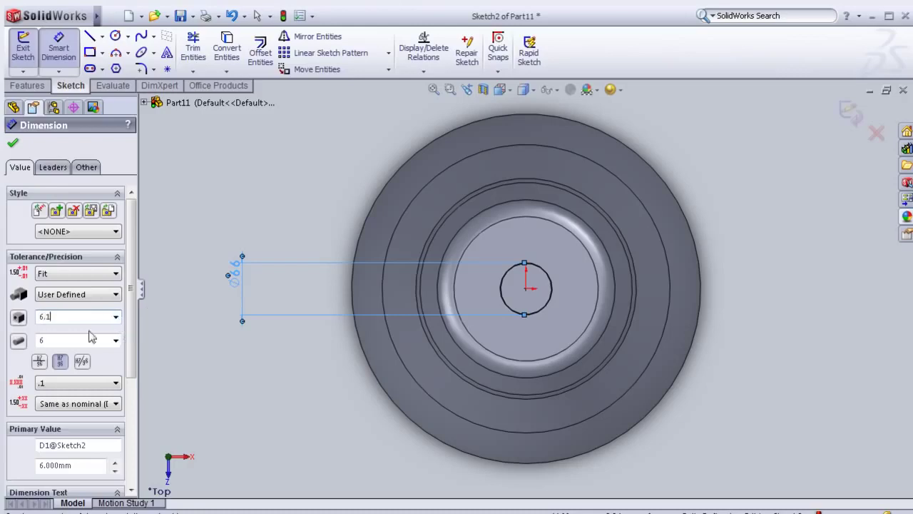
pyautogui.press('Return')
pyautogui.click(582, 280)
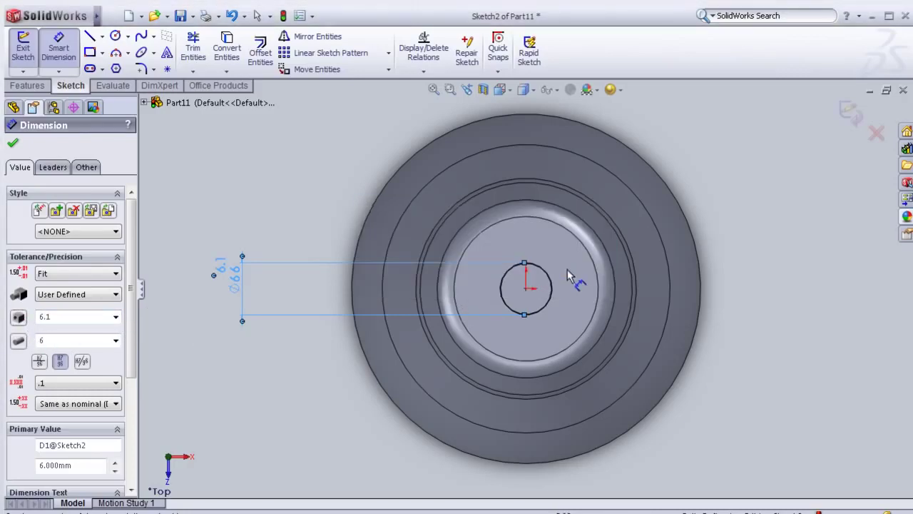
pyautogui.click(12, 143)
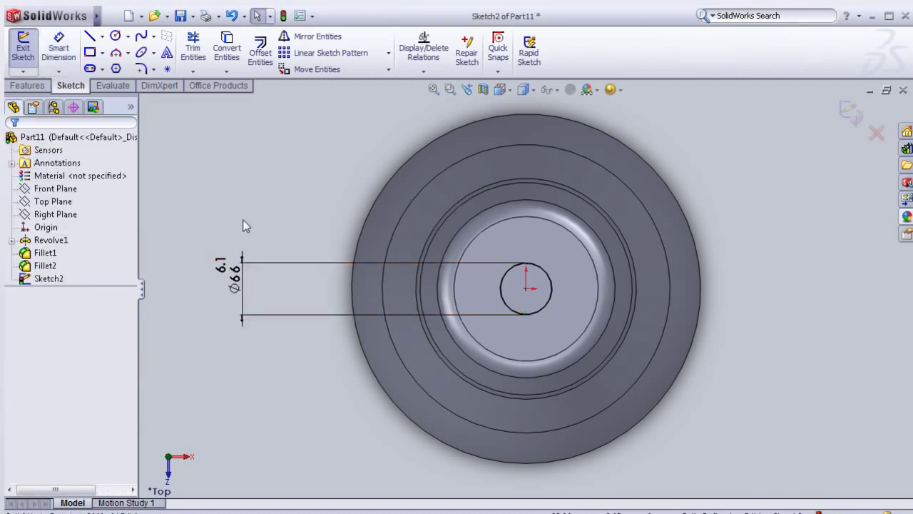
# Extrude-cut the 6 mm circle Blind 70 mm deep into the handle's narrow end.
pyautogui.scroll(-2, 243, 220)
pyautogui.scroll(3, 336, 247)
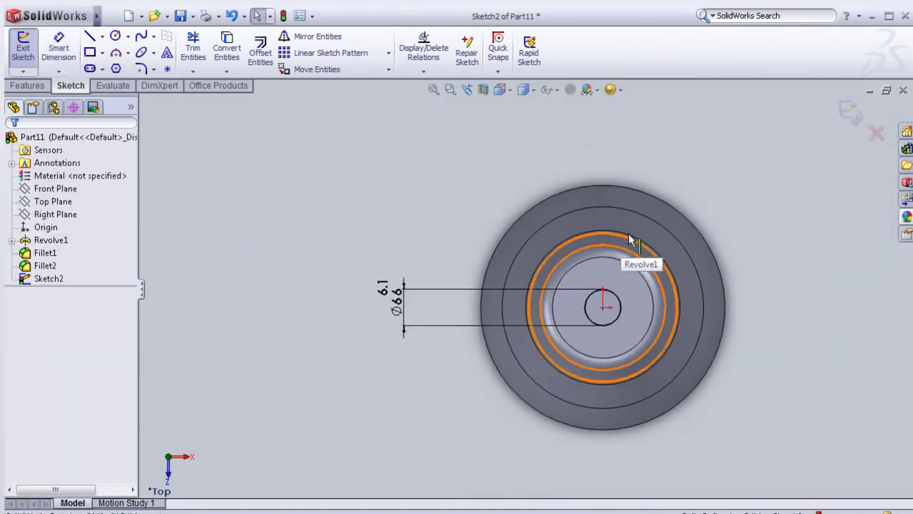
pyautogui.scroll(-1, 698, 216)
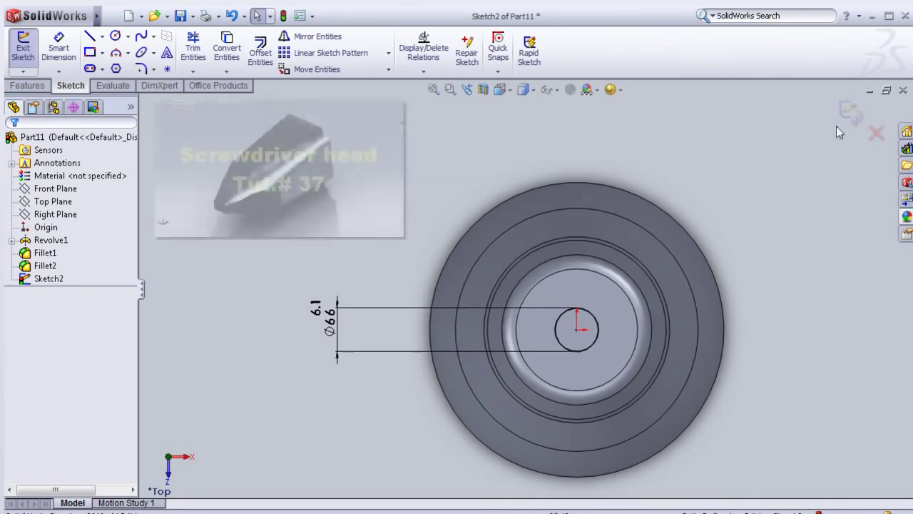
pyautogui.click(27, 86)
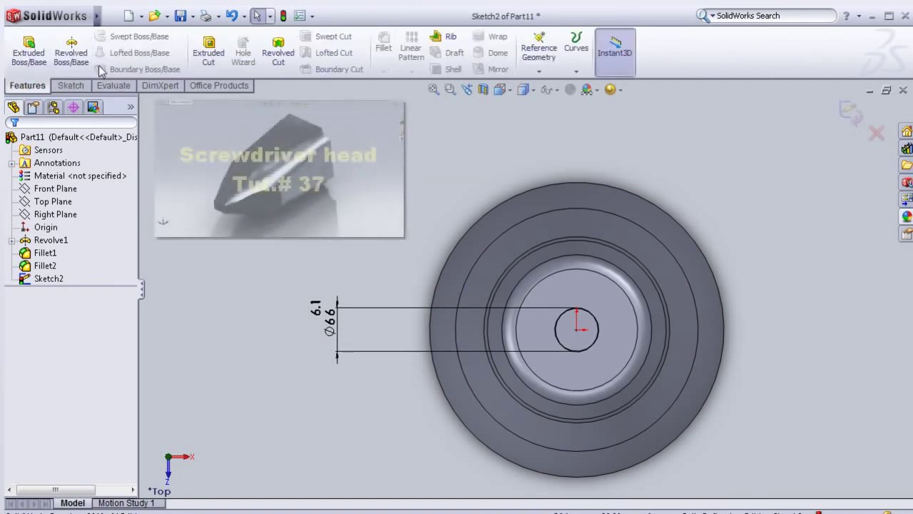
pyautogui.click(209, 62)
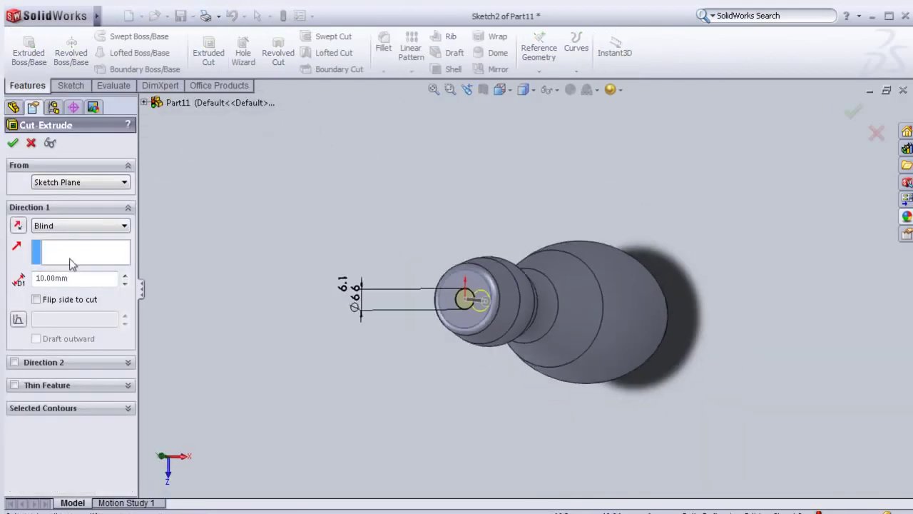
pyautogui.moveTo(75, 279); pyautogui.dragTo(37, 277)
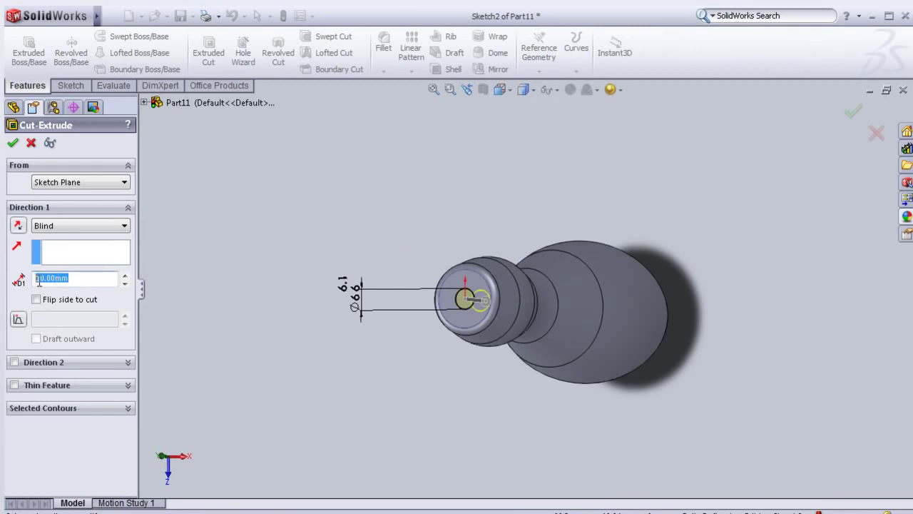
pyautogui.write('60')
pyautogui.press('Return')
pyautogui.moveTo(431, 342)
pyautogui.mouseDown(button='middle')
pyautogui.moveTo(316, 311)
pyautogui.moveTo(339, 320)
pyautogui.moveTo(304, 326)
pyautogui.mouseUp(button='middle')
pyautogui.click(125, 276)
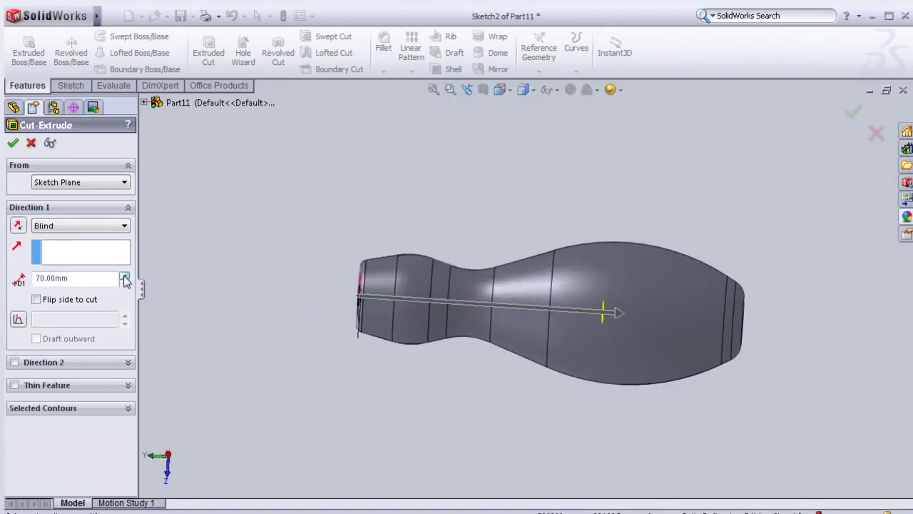
pyautogui.click(125, 276)
pyautogui.click(125, 284)
pyautogui.click(12, 143)
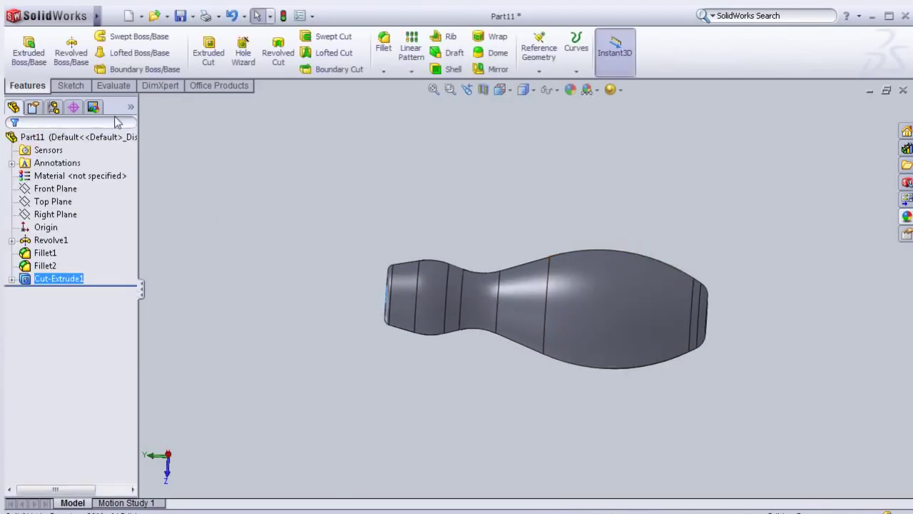
# Start a new sketch on the Front Plane and view it face-on.
pyautogui.click(56, 188)
pyautogui.moveTo(312, 226)
pyautogui.mouseDown(button='middle')
pyautogui.moveTo(296, 249)
pyautogui.moveTo(298, 351)
pyautogui.mouseUp(button='middle')
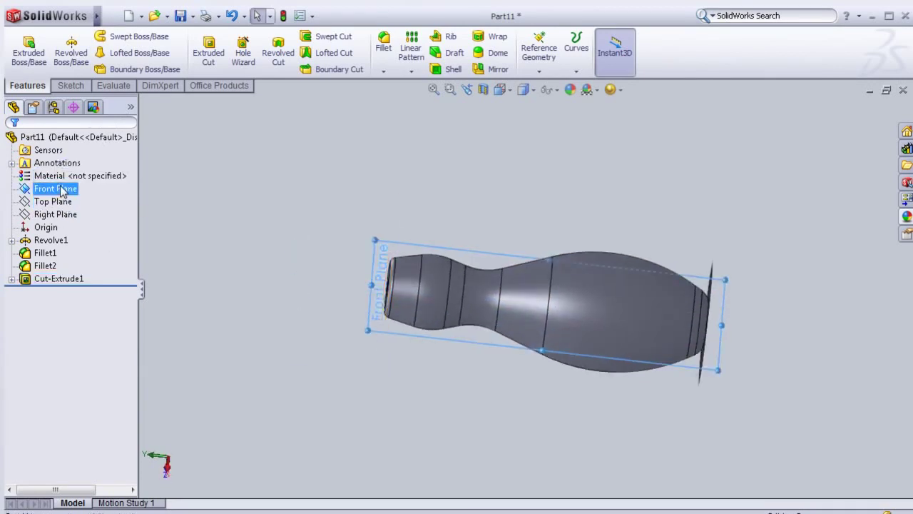
pyautogui.click(65, 163)
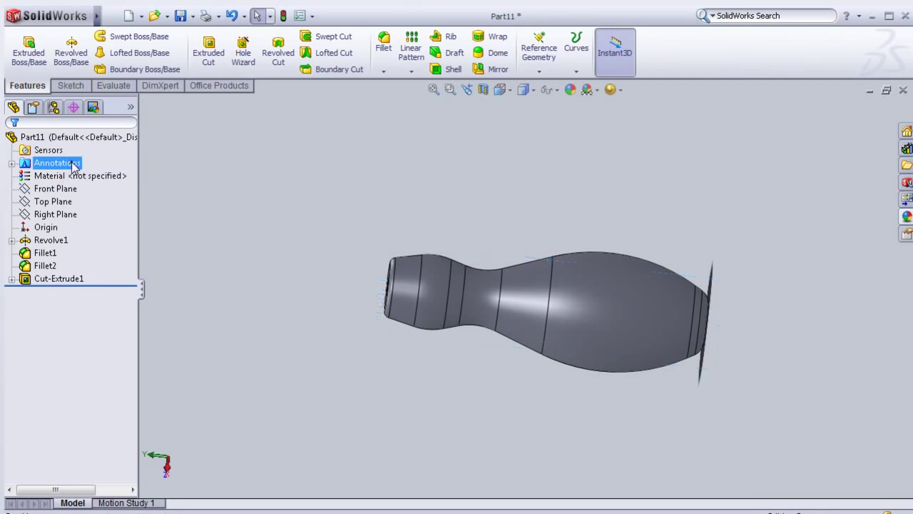
pyautogui.click(59, 188)
pyautogui.click(70, 167)
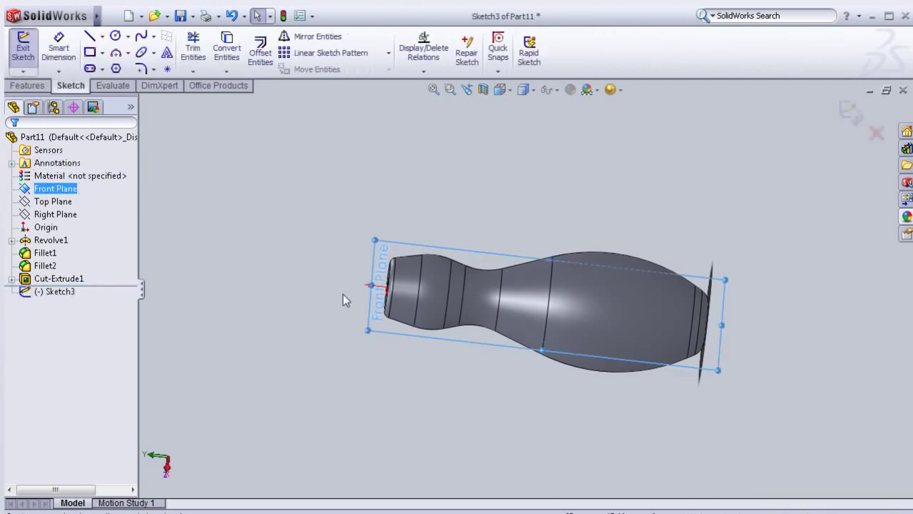
pyautogui.press('space')
pyautogui.doubleClick(364, 343)
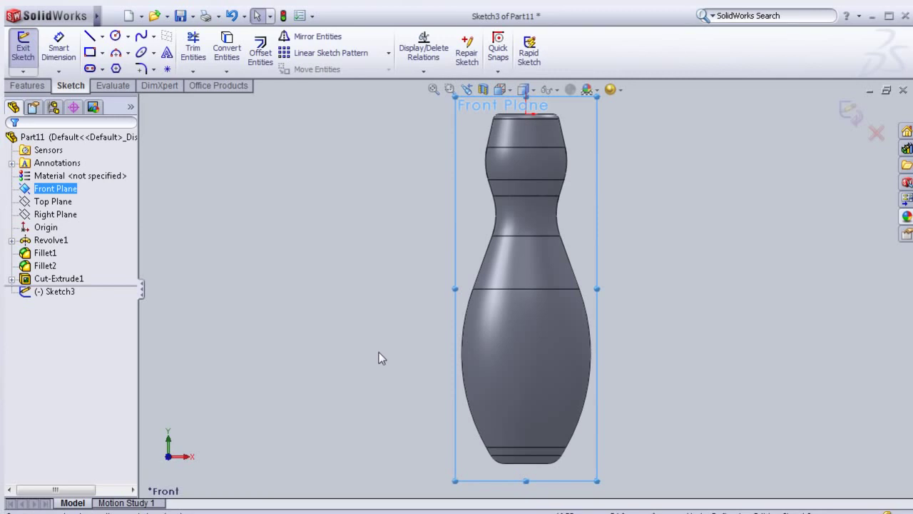
# Draw a closed four-line trapezoid just above the handle's lower edge line.
pyautogui.click(95, 41)
pyautogui.scroll(-2, 540, 460)
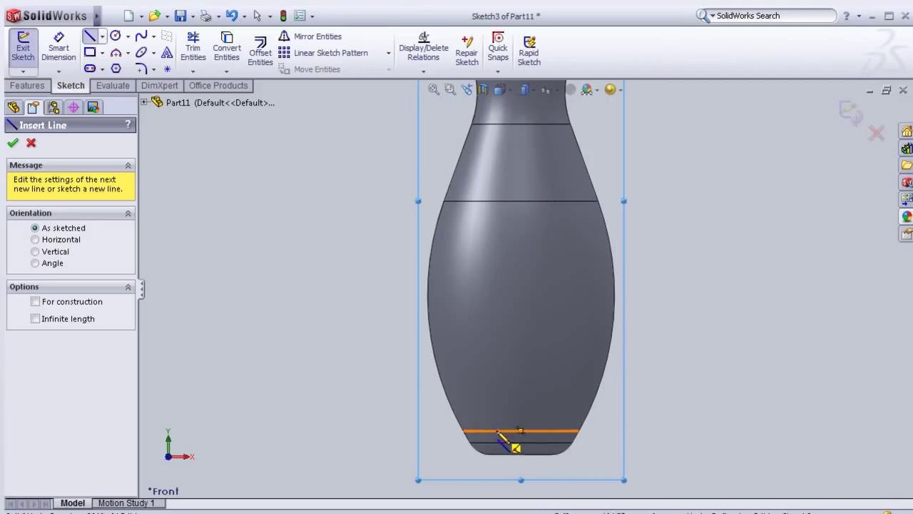
pyautogui.moveTo(521, 430); pyautogui.dragTo(555, 431)
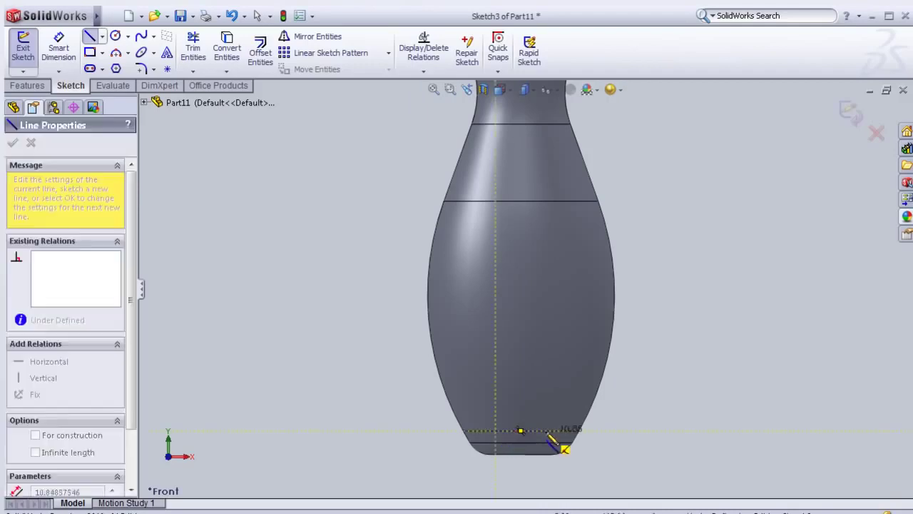
pyautogui.click(546, 430)
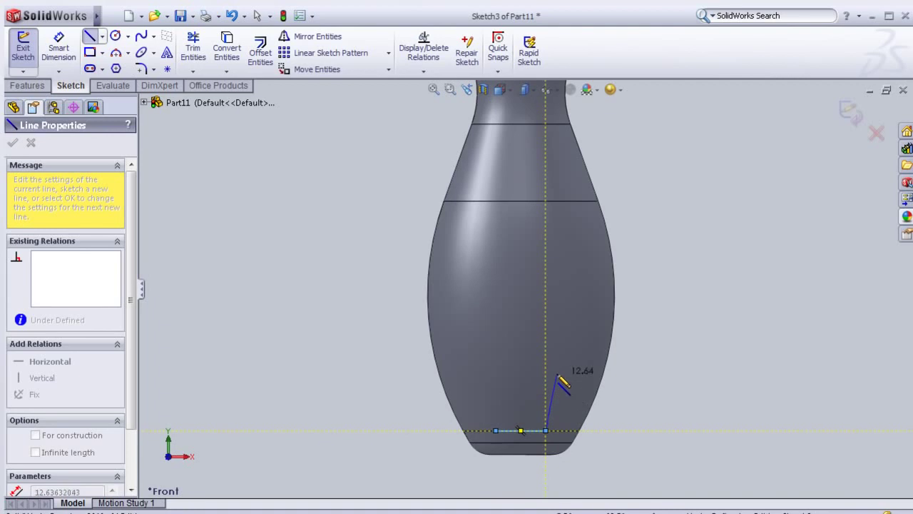
pyautogui.scroll(-3, 560, 389)
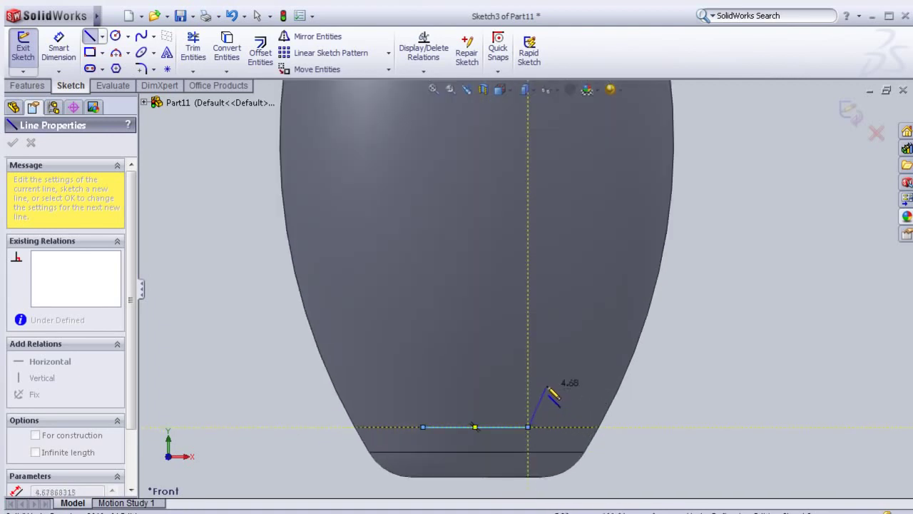
pyautogui.click(546, 368)
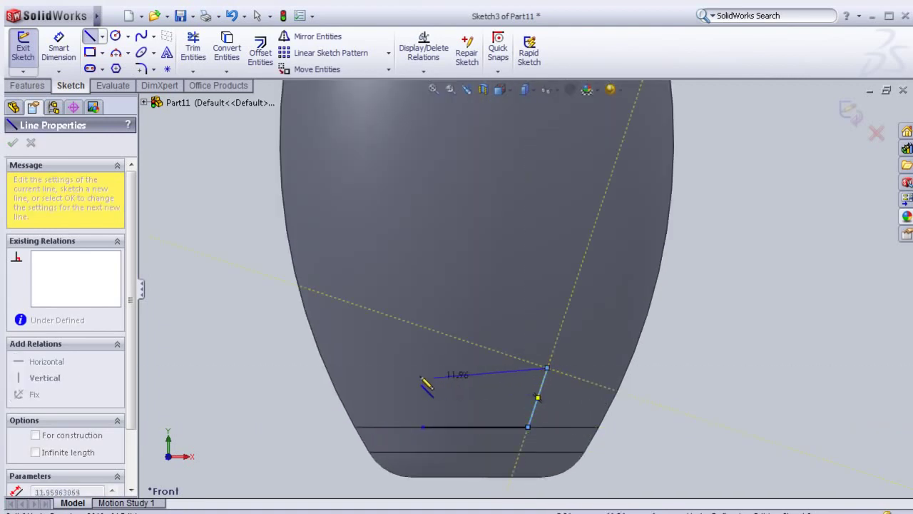
pyautogui.click(399, 367)
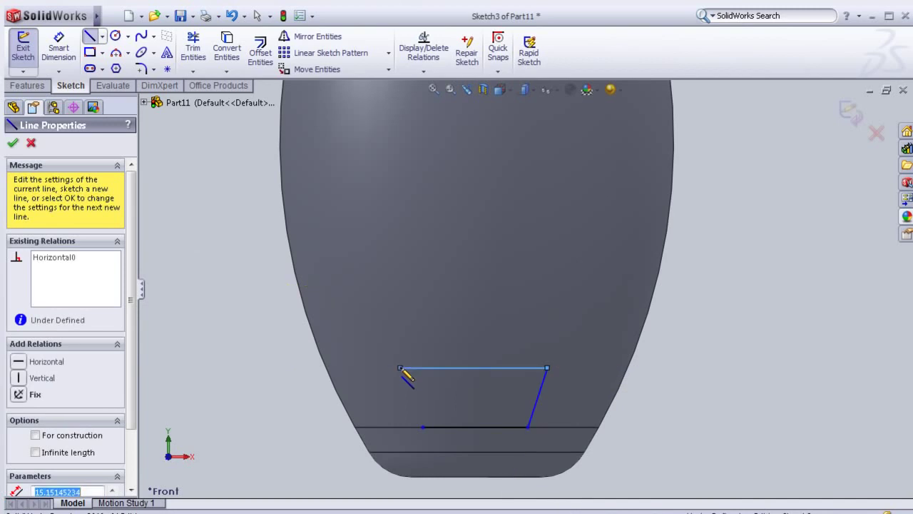
pyautogui.click(422, 427)
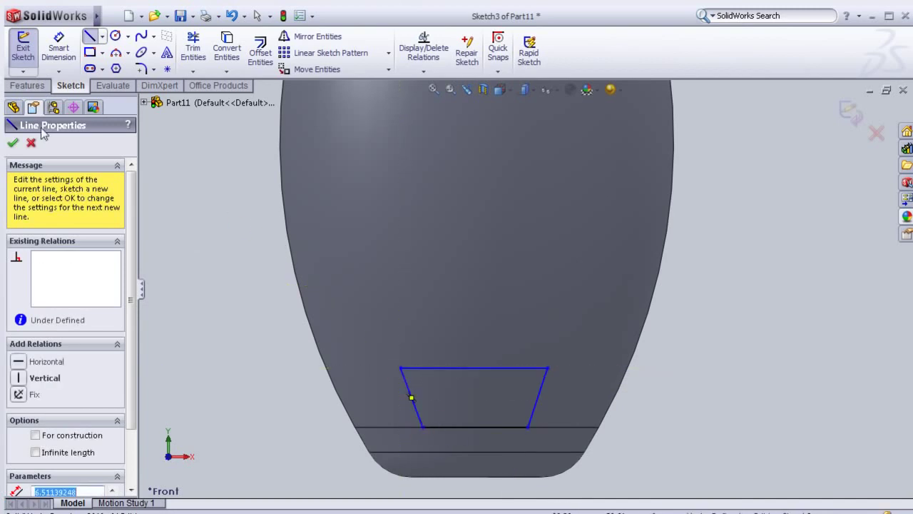
pyautogui.press('d')
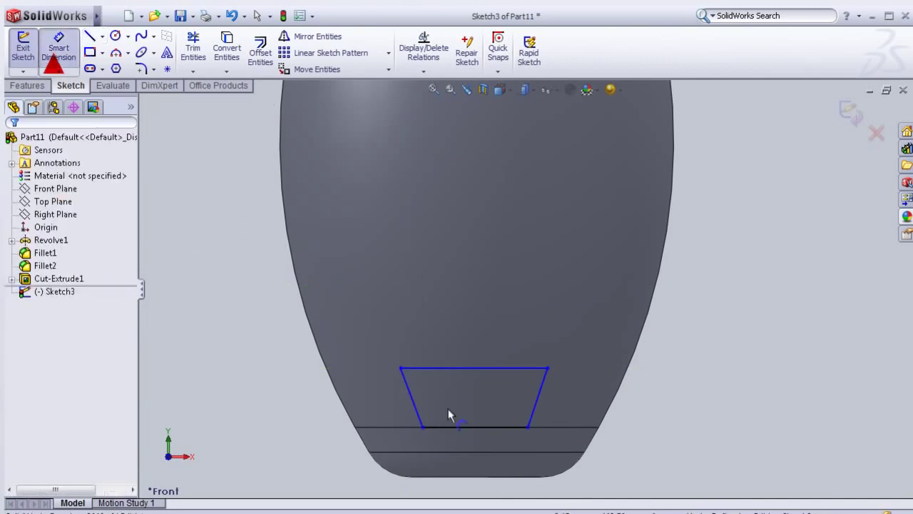
# Dimension the trapezoid's bottom line to 7 mm and top line to 12 mm.
pyautogui.click(476, 427)
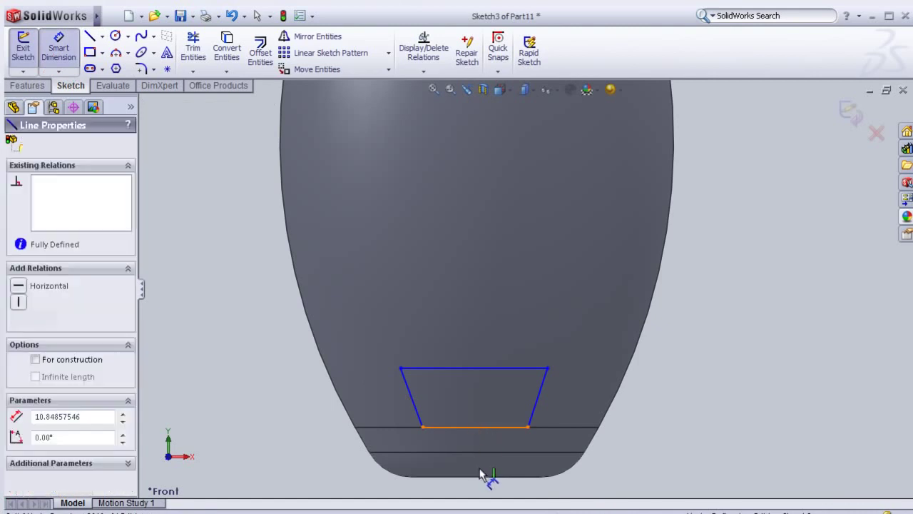
pyautogui.press('z')
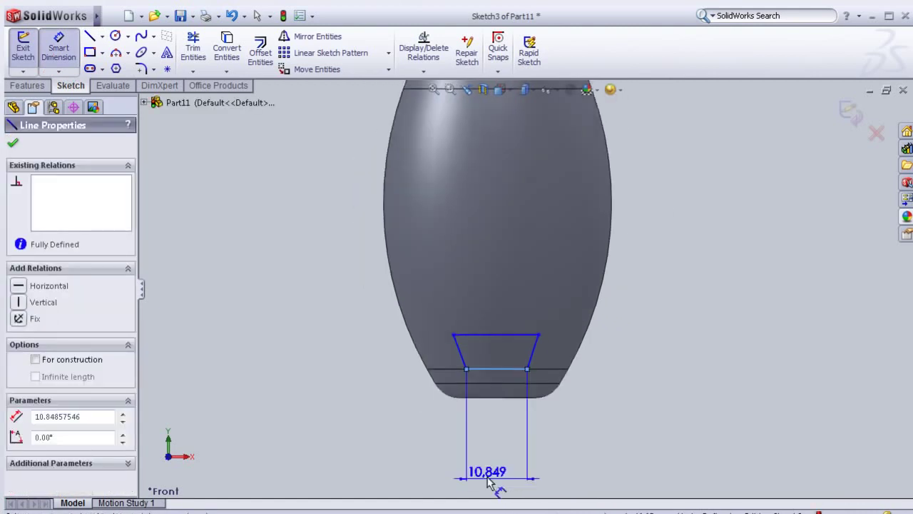
pyautogui.click(491, 467)
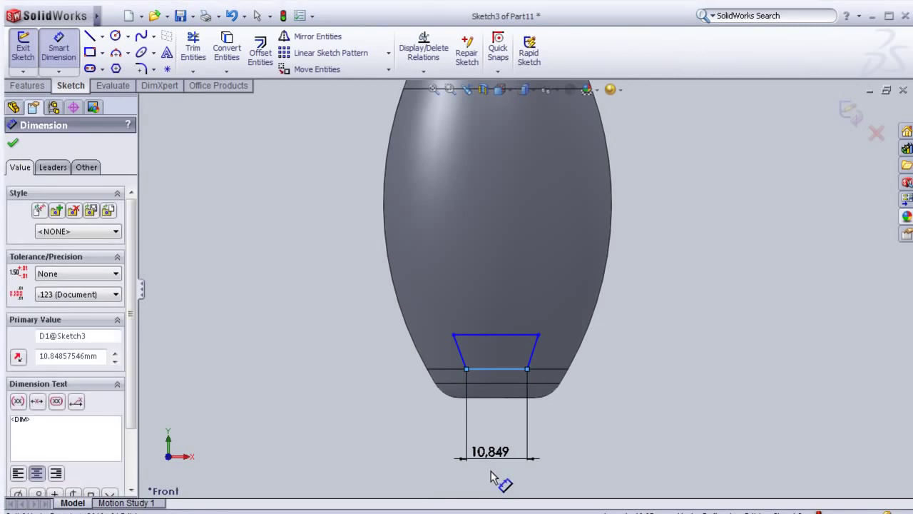
pyautogui.write('7')
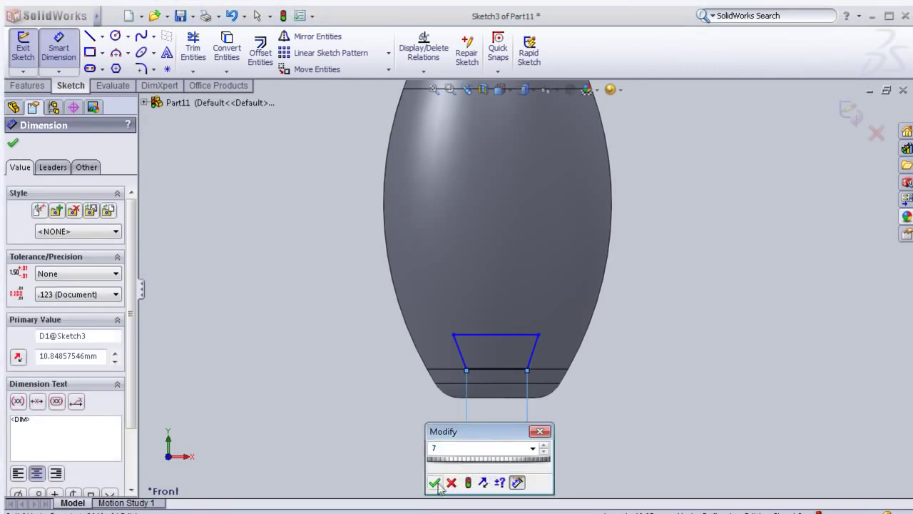
pyautogui.click(434, 483)
pyautogui.scroll(-2, 504, 351)
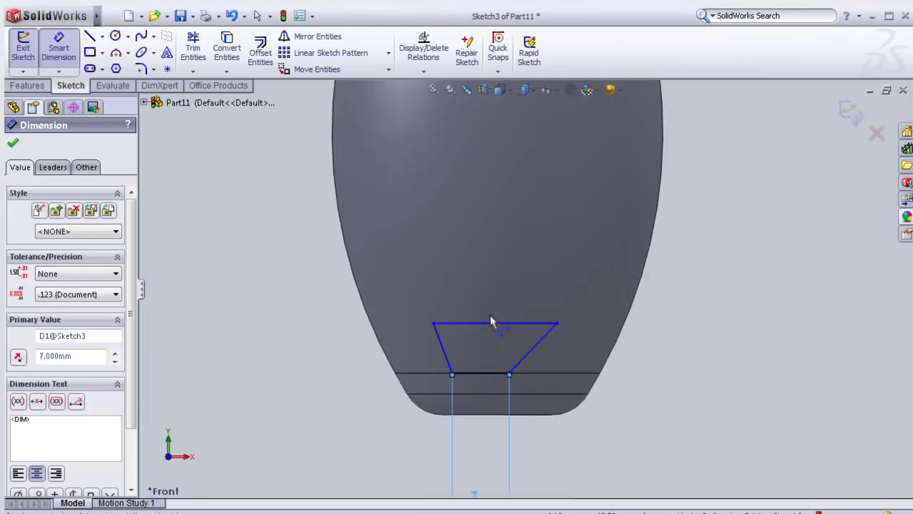
pyautogui.click(492, 324)
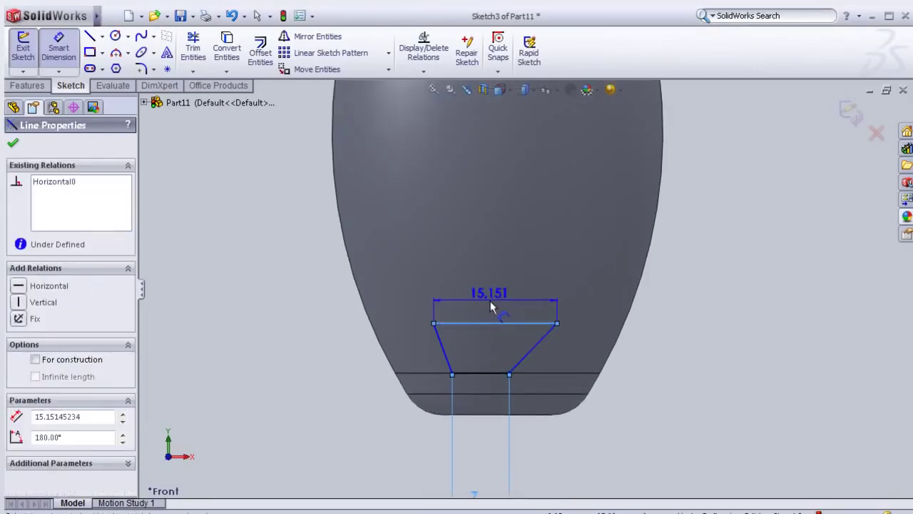
pyautogui.click(481, 299)
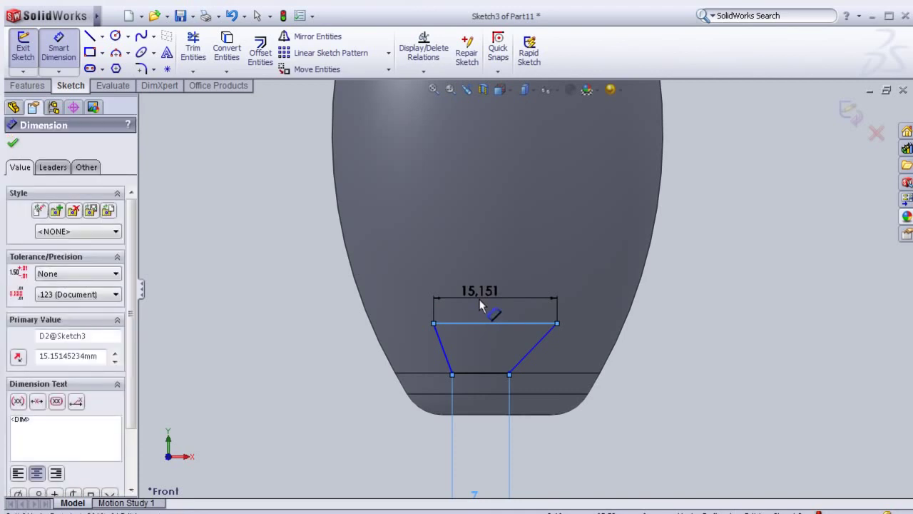
pyautogui.write('1')
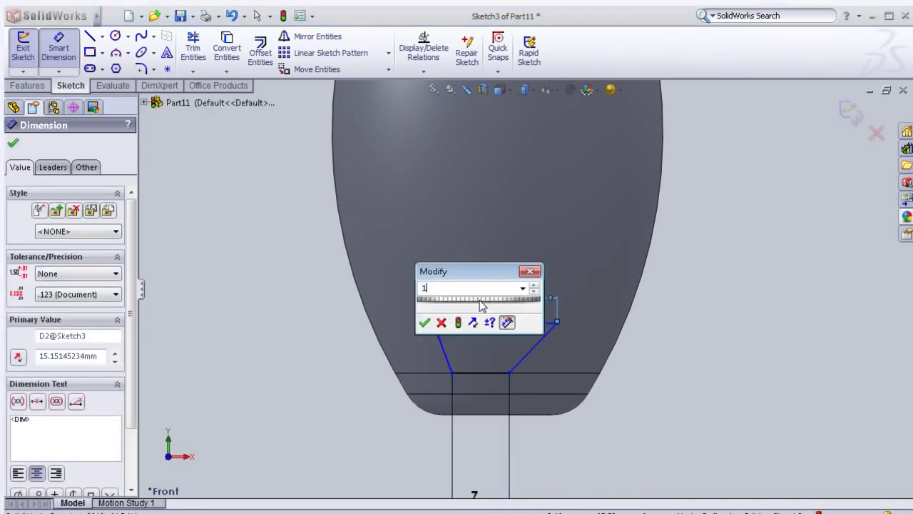
pyautogui.write('2')
pyautogui.click(425, 323)
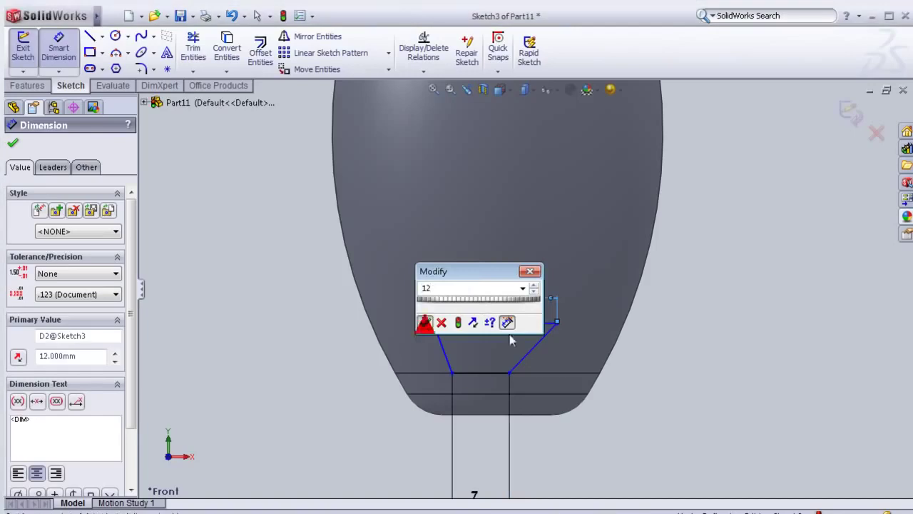
pyautogui.scroll(-2, 518, 348)
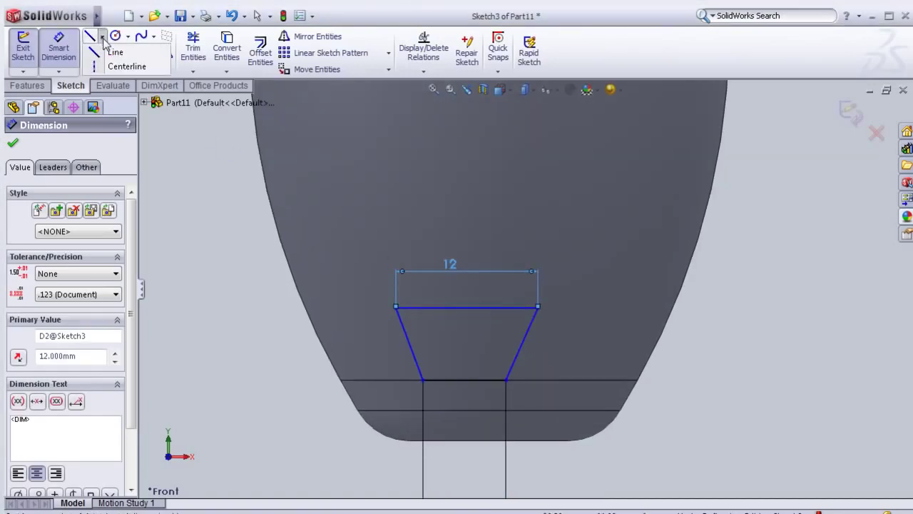
# Draw a vertical centerline and make the slanted sides symmetric about it.
pyautogui.press('l')
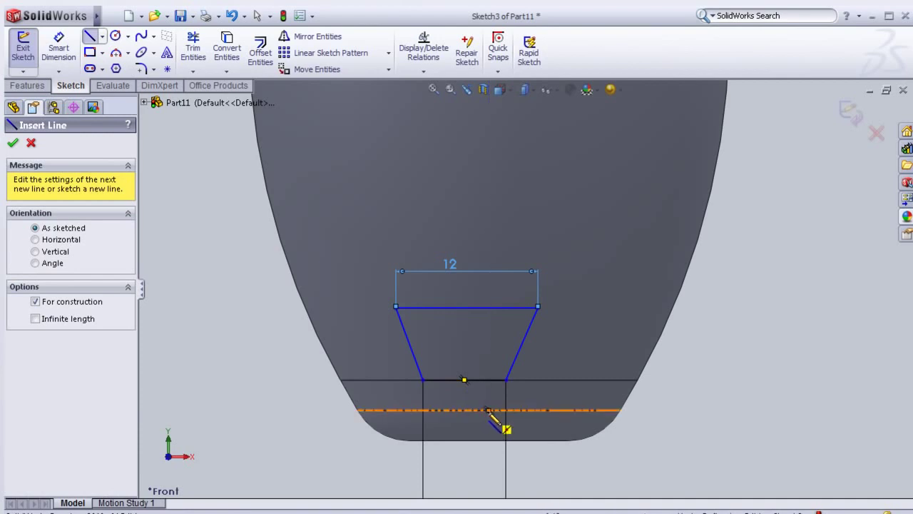
pyautogui.click(488, 410)
pyautogui.click(488, 215)
pyautogui.press('Escape')
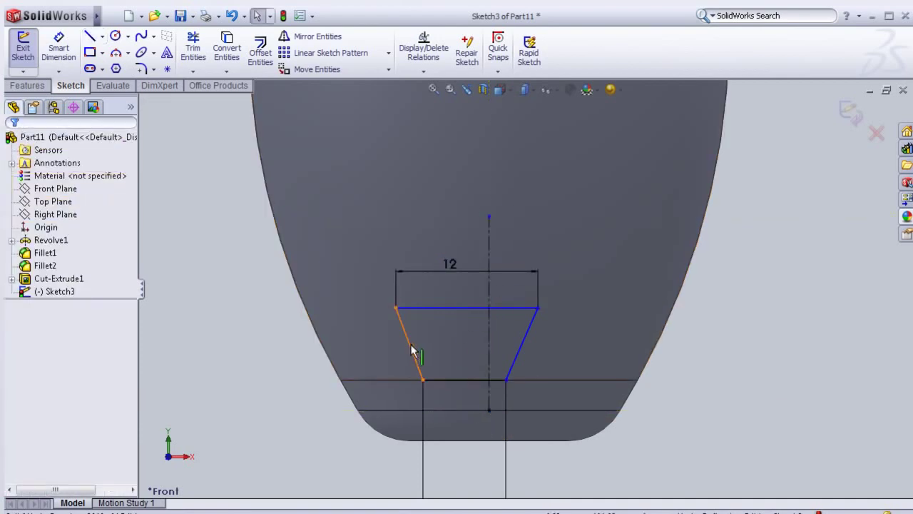
pyautogui.click(426, 360)
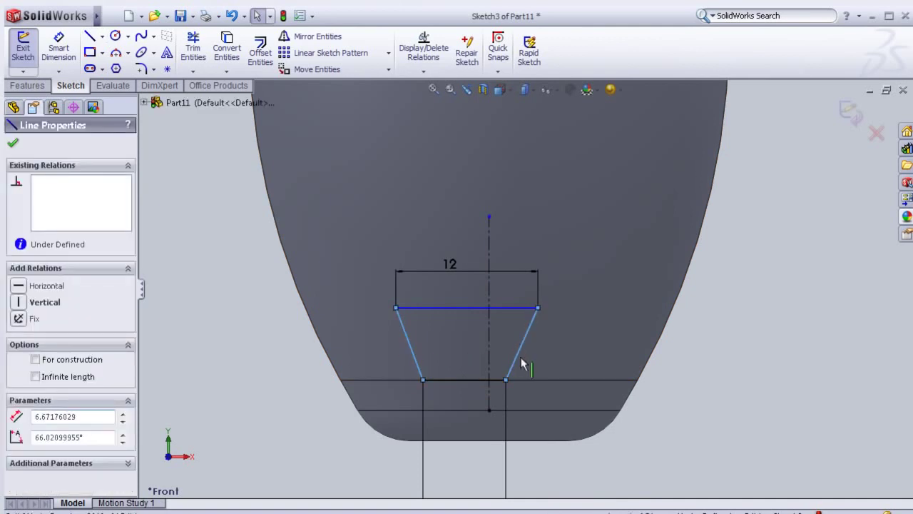
pyautogui.keyDown('ctrl'); pyautogui.click(516, 357); pyautogui.keyUp('ctrl')
pyautogui.keyDown('ctrl'); pyautogui.click(490, 346); pyautogui.keyUp('ctrl')
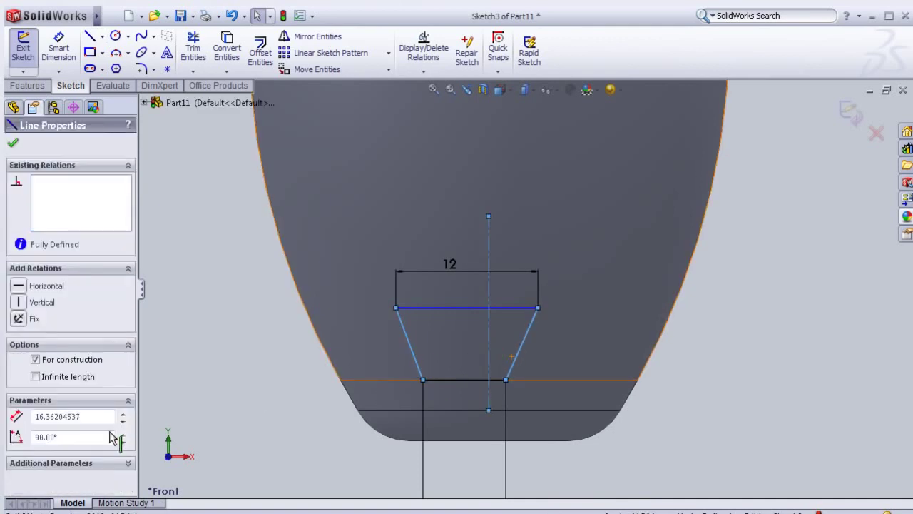
pyautogui.click(45, 451)
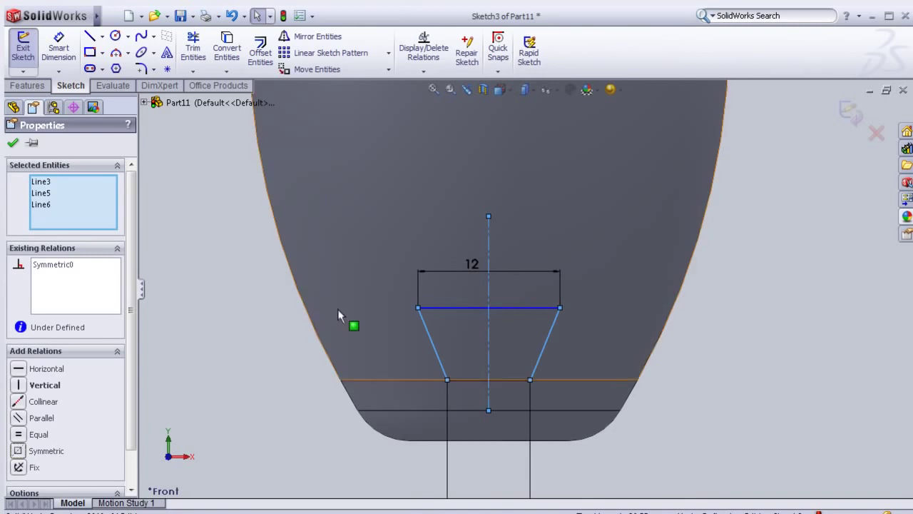
pyautogui.click(13, 145)
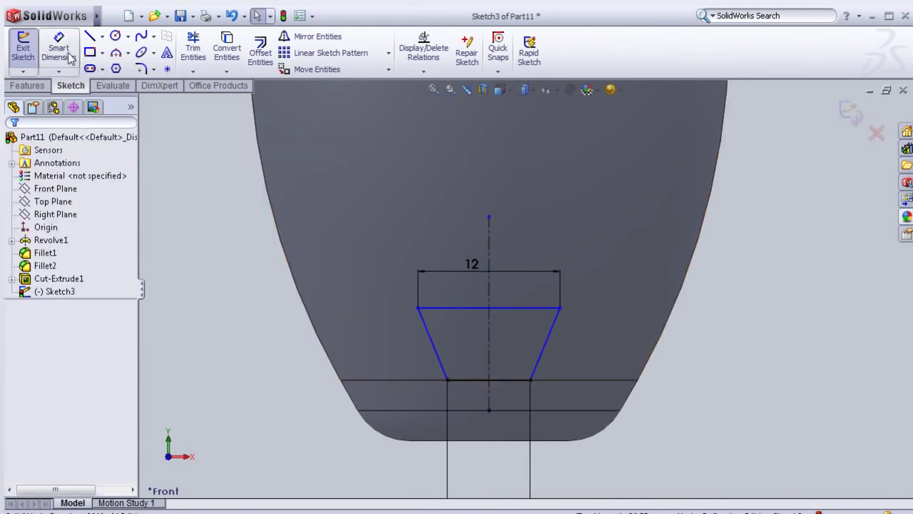
# Dimension the trapezoid's height between top and bottom lines to 10 mm.
pyautogui.click(59, 49)
pyautogui.click(478, 308)
pyautogui.click(449, 379)
pyautogui.click(269, 349)
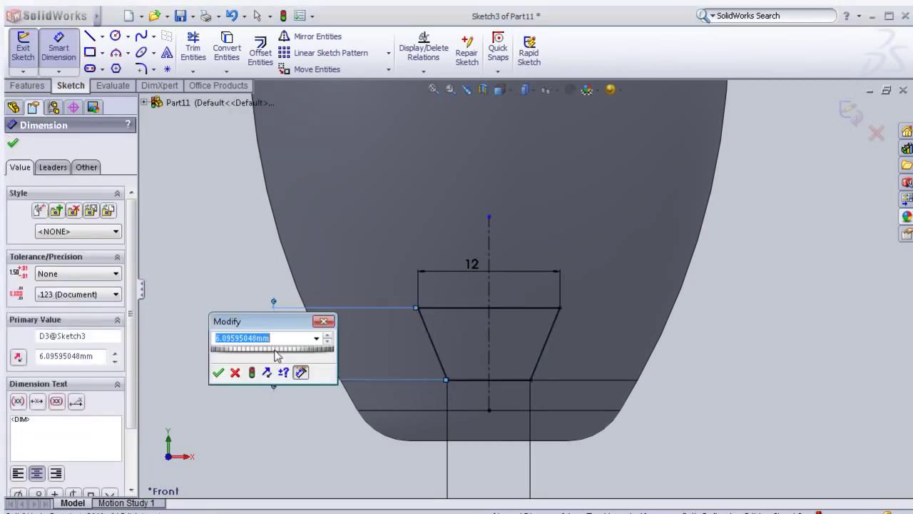
pyautogui.write('10')
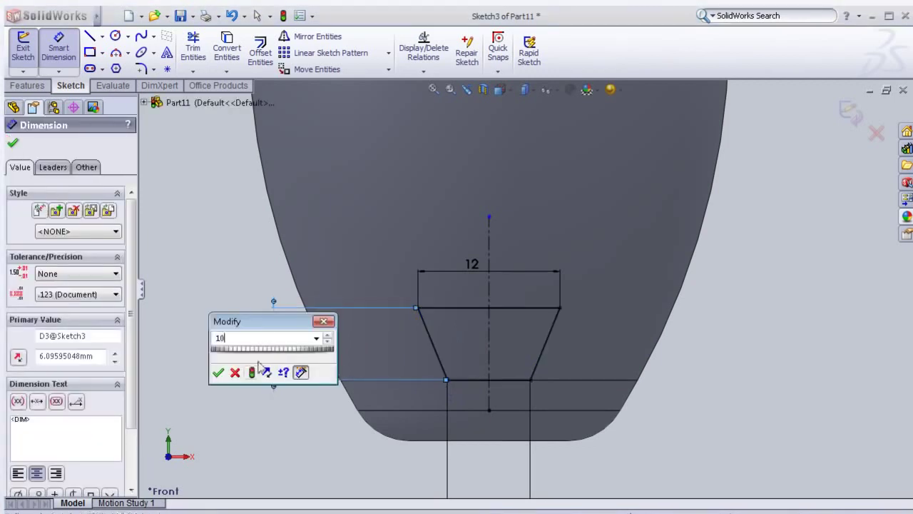
pyautogui.click(218, 372)
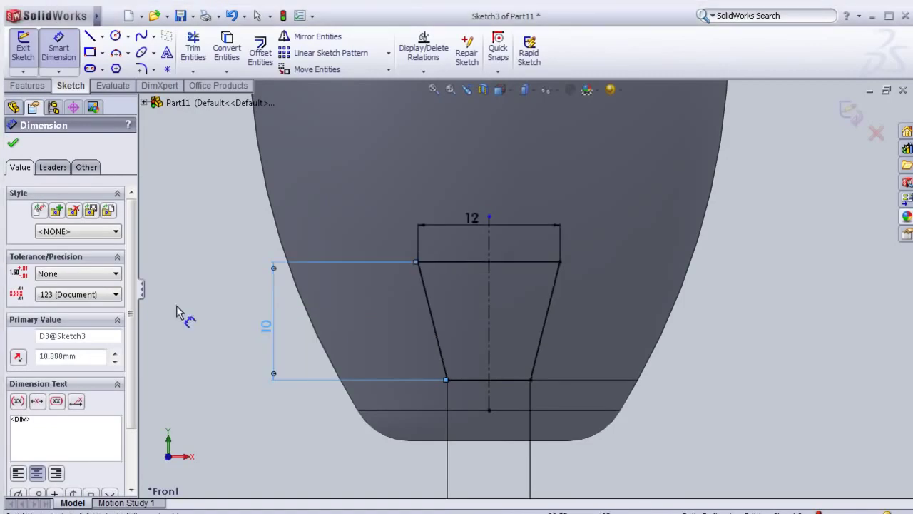
pyautogui.click(12, 147)
# Round the trapezoid's four corners with 1 mm sketch fillets.
pyautogui.click(142, 74)
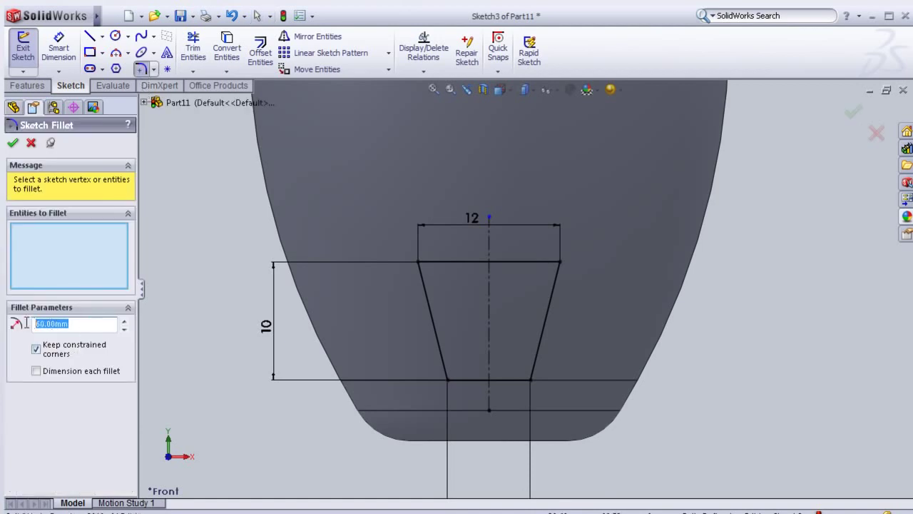
pyautogui.write('3')
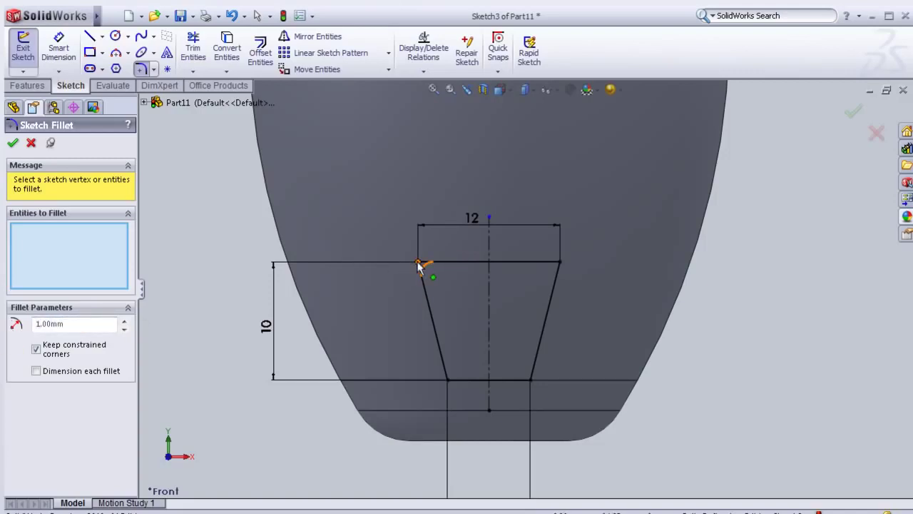
pyautogui.click(419, 263)
pyautogui.click(558, 263)
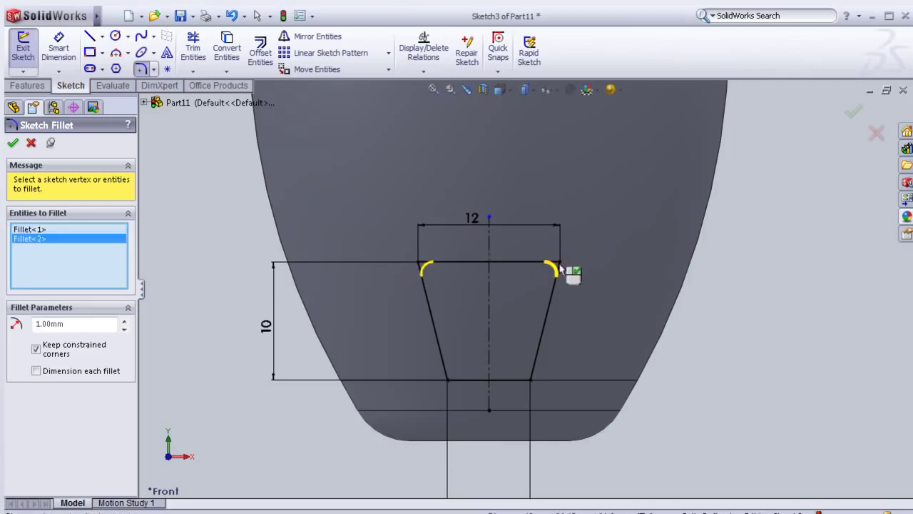
pyautogui.click(531, 380)
pyautogui.click(448, 379)
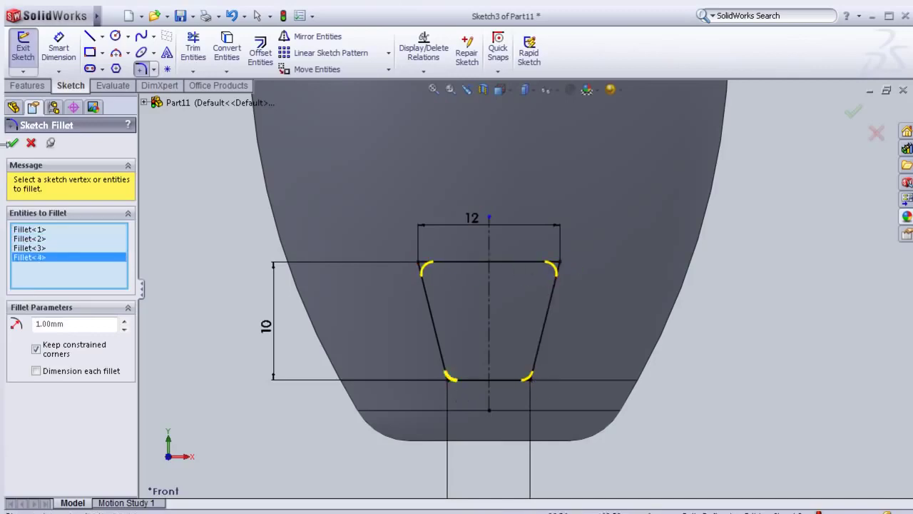
pyautogui.click(12, 145)
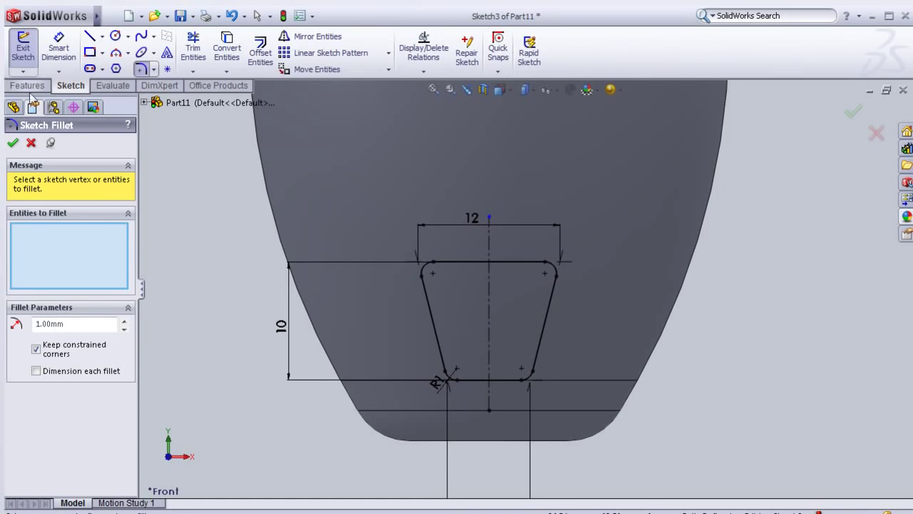
pyautogui.click(28, 87)
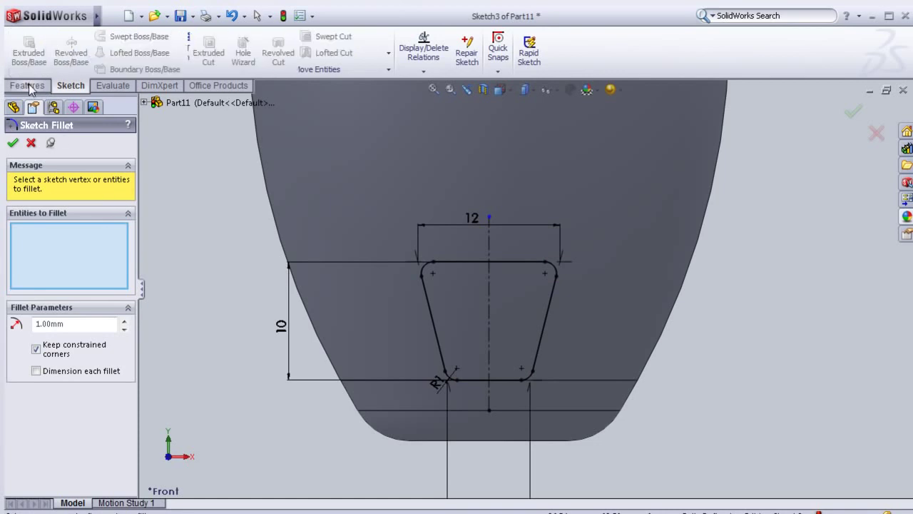
# Extrude-cut the rounded trapezoid Mid Plane 70 mm through the handle.
pyautogui.click(856, 116)
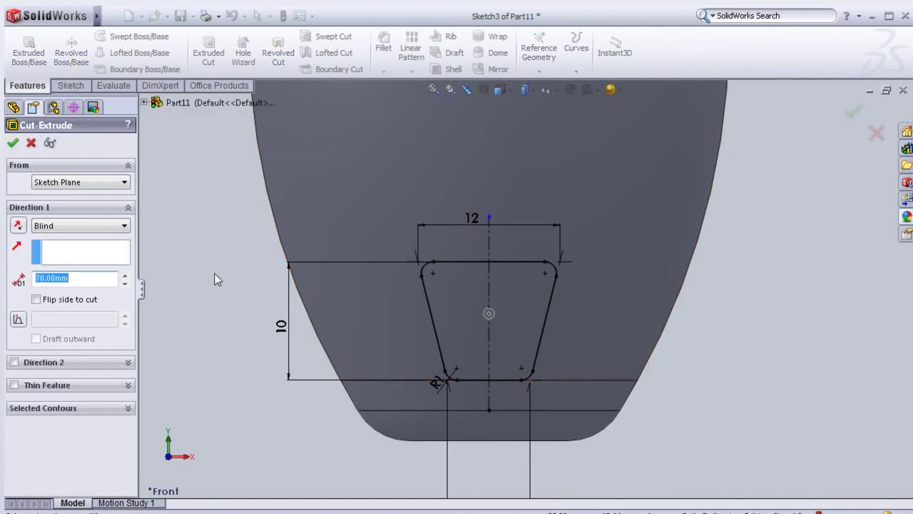
pyautogui.click(84, 225)
pyautogui.click(86, 303)
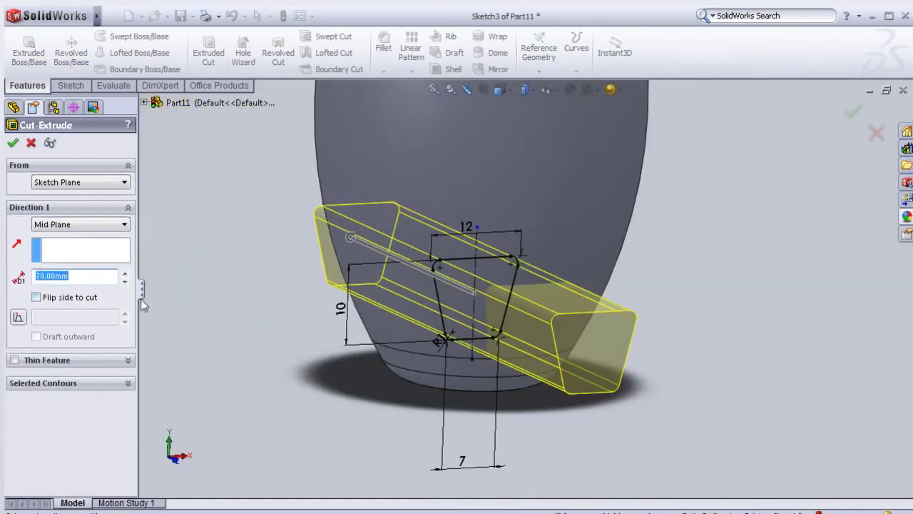
pyautogui.moveTo(219, 290); pyautogui.dragTo(171, 271, button='middle')
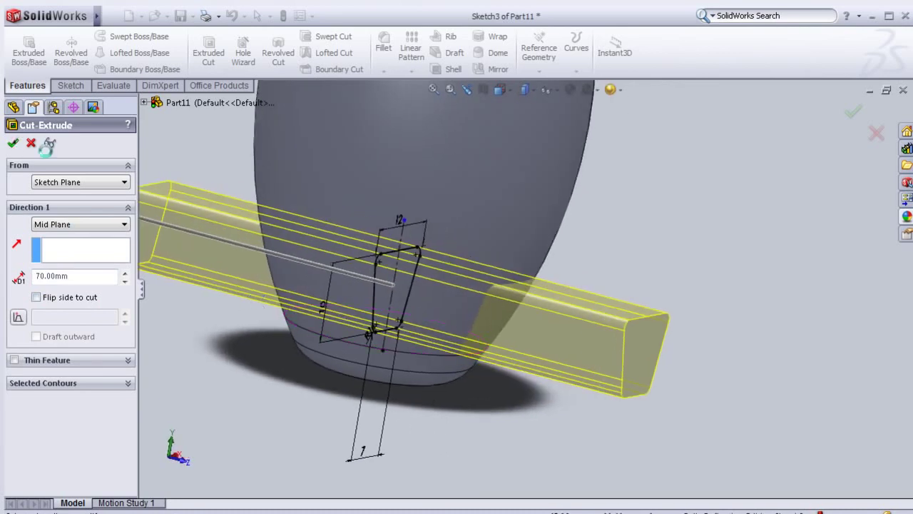
pyautogui.click(14, 142)
# Orbit and zoom the handle to inspect the finished side slot from several angles.
pyautogui.moveTo(621, 266); pyautogui.dragTo(546, 270, button='middle')
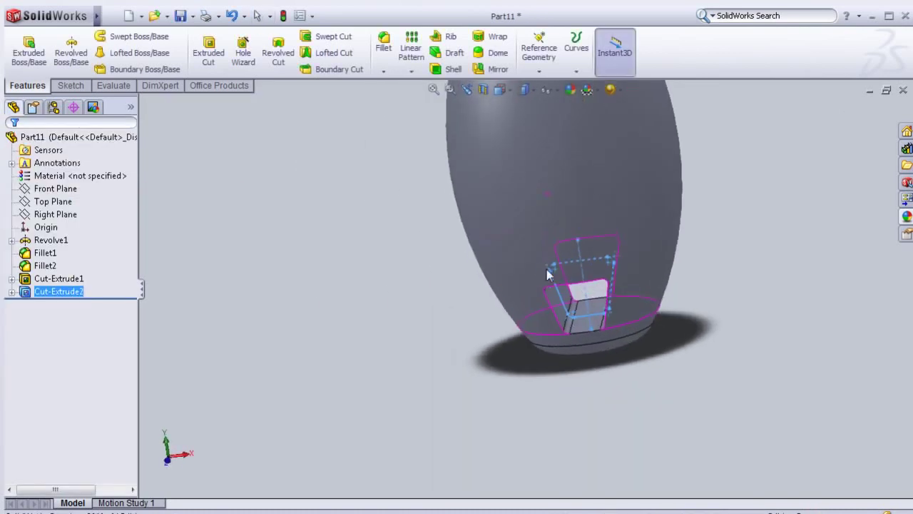
pyautogui.scroll(3, 546, 271)
pyautogui.click(401, 291)
pyautogui.moveTo(416, 289)
pyautogui.mouseDown(button='middle')
pyautogui.moveTo(271, 322)
pyautogui.moveTo(319, 376)
pyautogui.moveTo(472, 361)
pyautogui.mouseUp(button='middle')
pyautogui.moveTo(638, 288)
pyautogui.mouseDown(button='middle')
pyautogui.moveTo(518, 347)
pyautogui.moveTo(453, 306)
pyautogui.moveTo(484, 311)
pyautogui.moveTo(453, 329)
pyautogui.mouseUp(button='middle')
pyautogui.scroll(-3, 536, 283)
pyautogui.scroll(3, 537, 283)
pyautogui.moveTo(585, 260)
pyautogui.mouseDown(button='middle')
pyautogui.moveTo(695, 187)
pyautogui.moveTo(617, 319)
pyautogui.moveTo(724, 171)
pyautogui.mouseUp(button='middle')
pyautogui.moveTo(456, 179)
pyautogui.mouseDown(button='middle')
pyautogui.moveTo(504, 440)
pyautogui.moveTo(489, 473)
pyautogui.moveTo(451, 454)
pyautogui.moveTo(511, 405)
pyautogui.moveTo(523, 359)
pyautogui.moveTo(542, 392)
pyautogui.moveTo(664, 152)
pyautogui.mouseUp(button='middle')
pyautogui.scroll(-3, 665, 152)
pyautogui.moveTo(439, 207); pyautogui.dragTo(435, 207, button='middle')
pyautogui.scroll(-2, 434, 206)
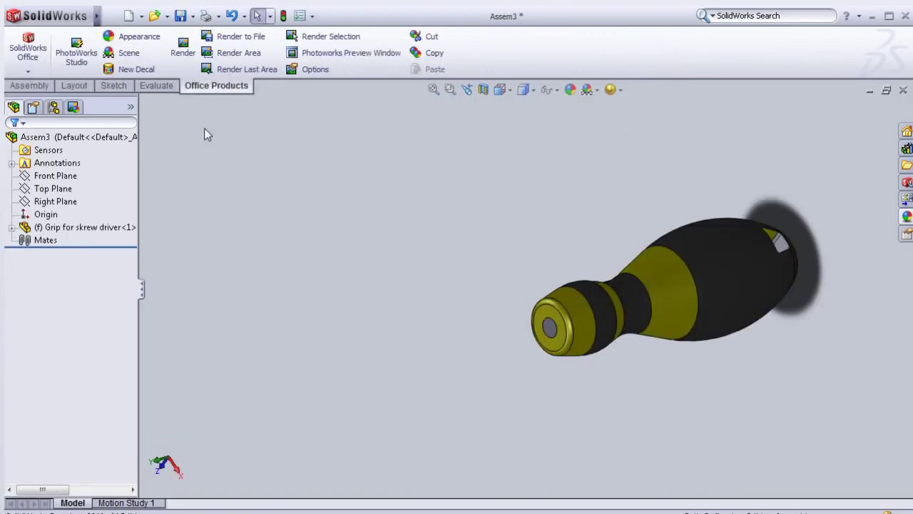
# Insert the screw driver head part into the assembly.
pyautogui.click(30, 86)
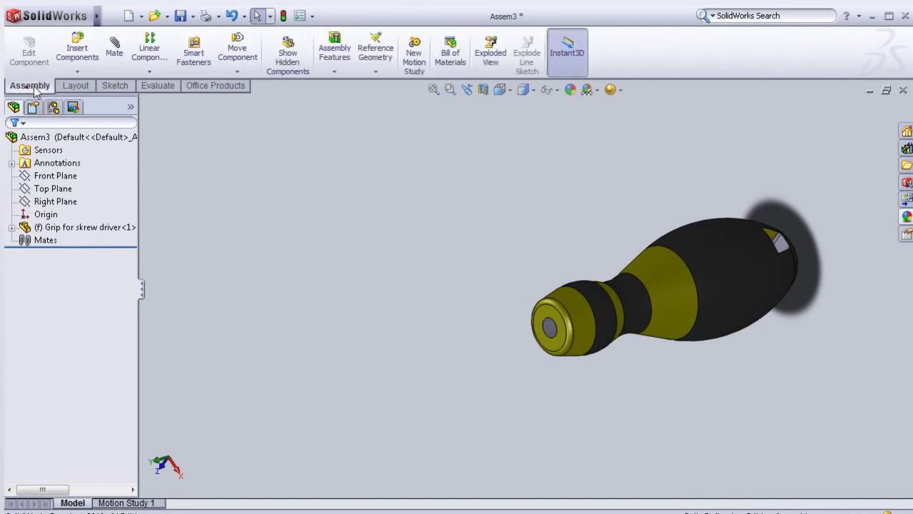
pyautogui.click(77, 49)
pyautogui.click(74, 331)
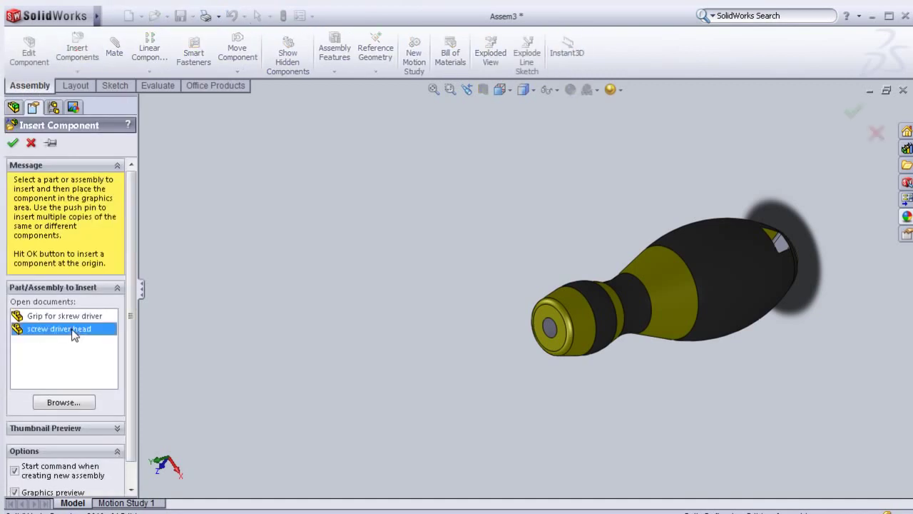
pyautogui.click(420, 299)
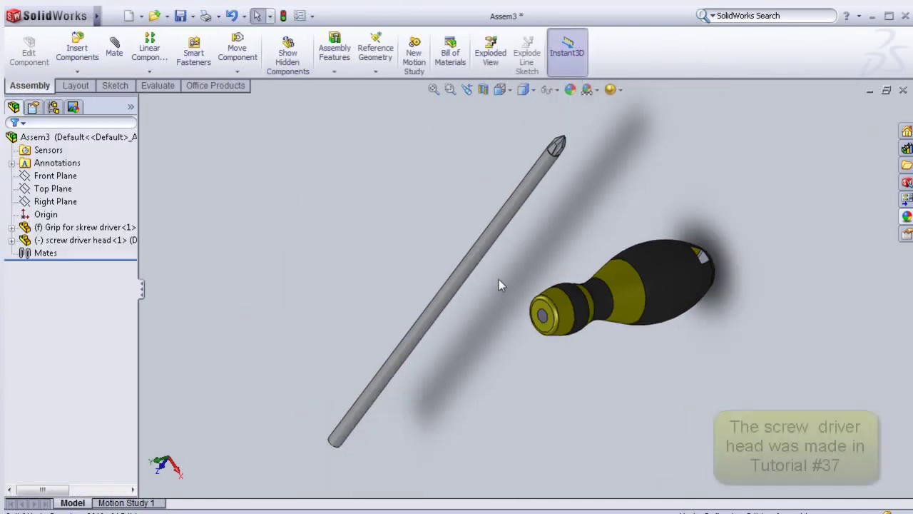
pyautogui.moveTo(498, 279); pyautogui.dragTo(523, 262, button='middle')
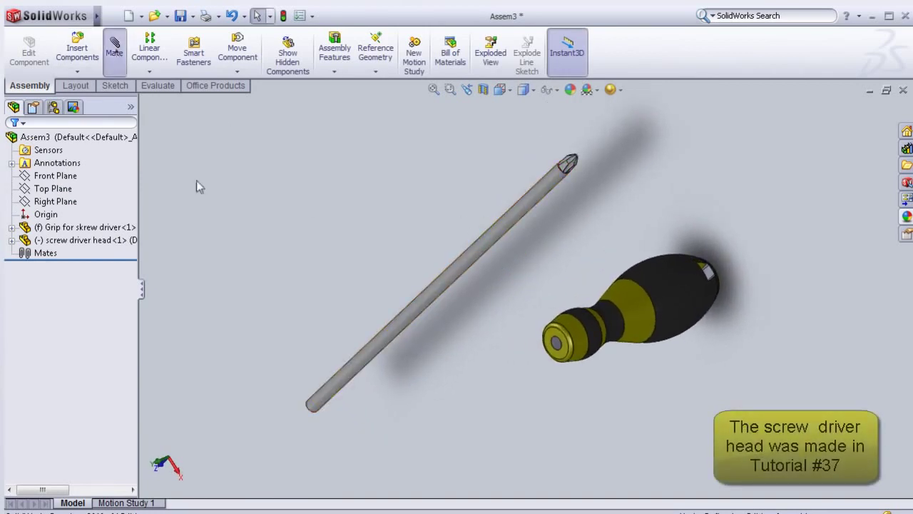
# Mate the shaft concentric with the grip's bore, flipped to point out of the handle.
pyautogui.click(391, 336)
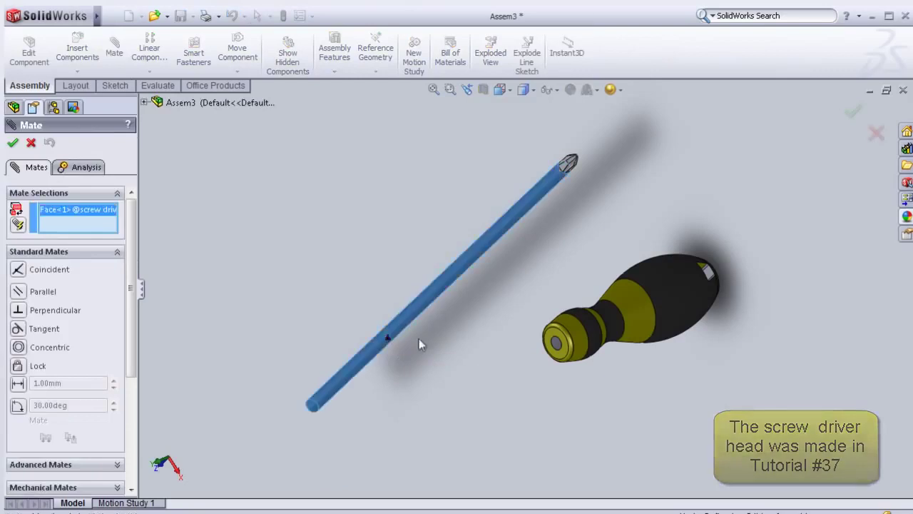
pyautogui.scroll(-3, 560, 332)
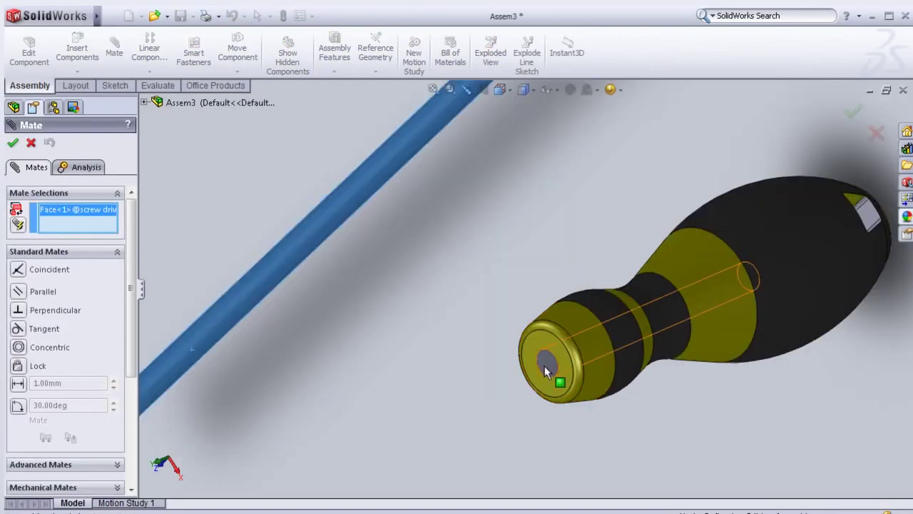
pyautogui.press('Escape')
pyautogui.scroll(3, 545, 365)
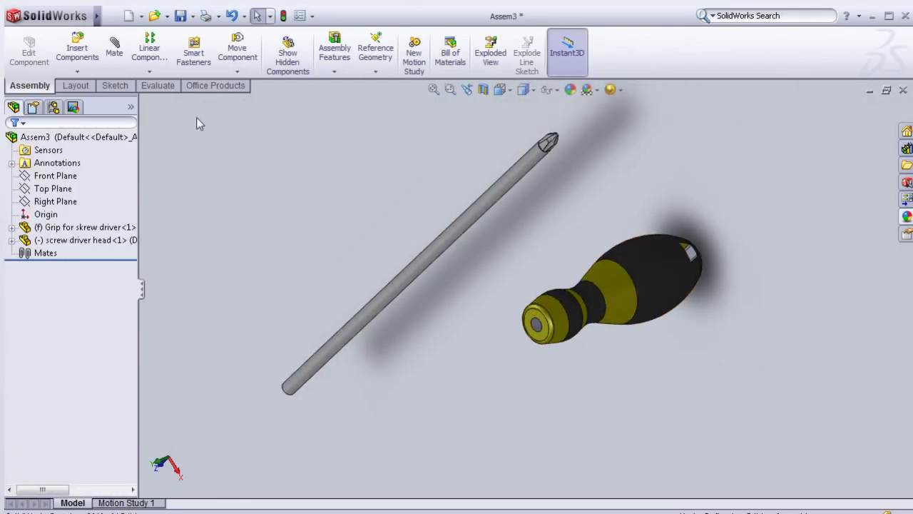
pyautogui.click(384, 301)
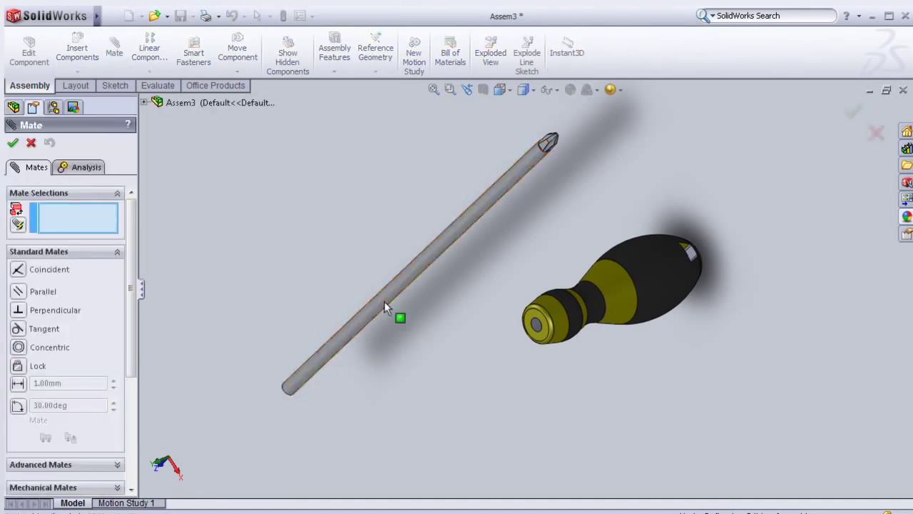
pyautogui.click(535, 329)
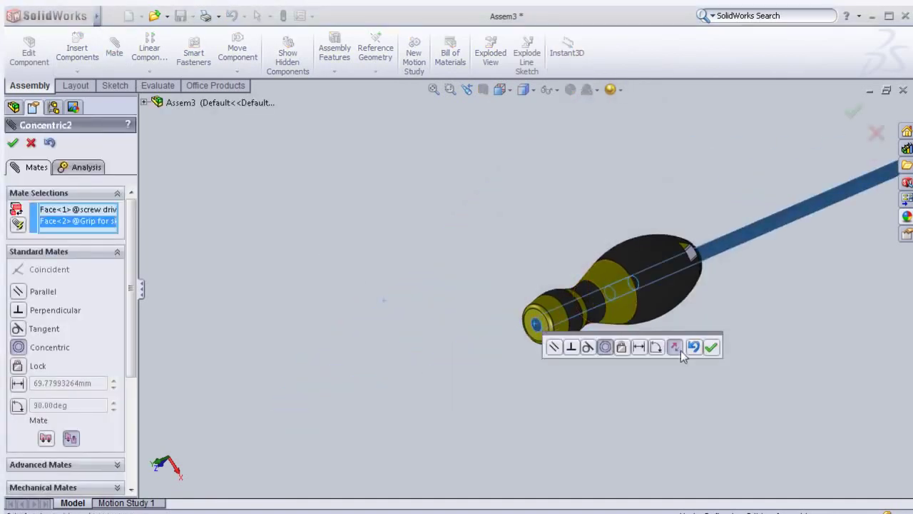
pyautogui.click(676, 348)
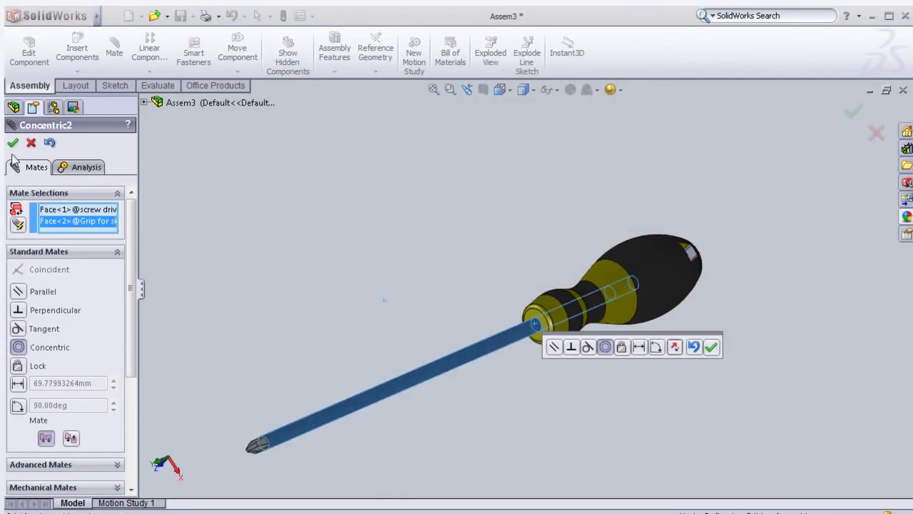
pyautogui.press('Return')
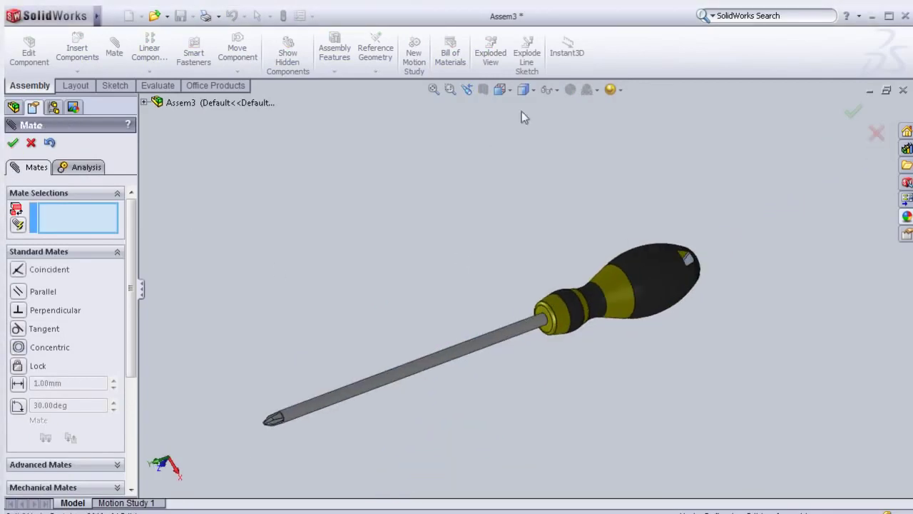
# Check the bore in Hidden Lines Visible, then return to shaded display.
pyautogui.click(531, 90)
pyautogui.click(525, 161)
pyautogui.scroll(-3, 612, 322)
pyautogui.scroll(-3, 606, 318)
pyautogui.scroll(5, 655, 432)
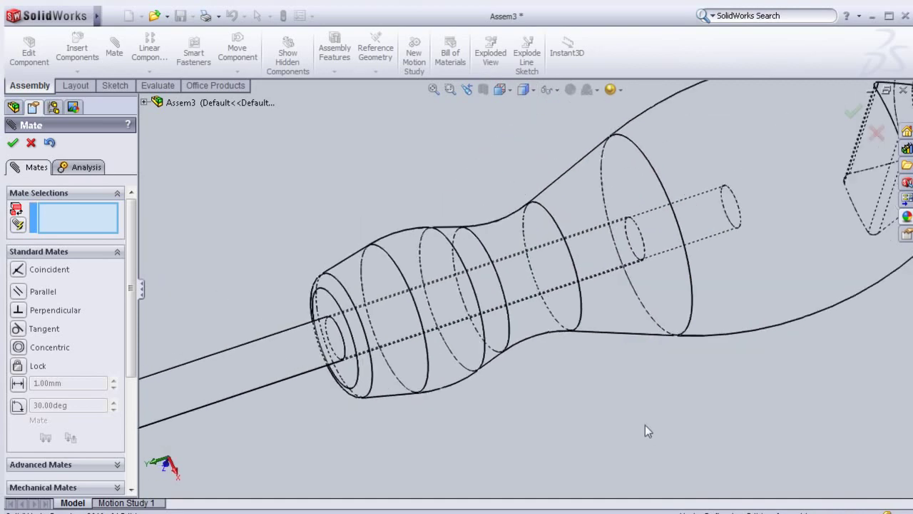
pyautogui.press('Escape')
pyautogui.click(531, 90)
pyautogui.click(524, 135)
# Drag the shaft out away from the handle.
pyautogui.click(497, 322)
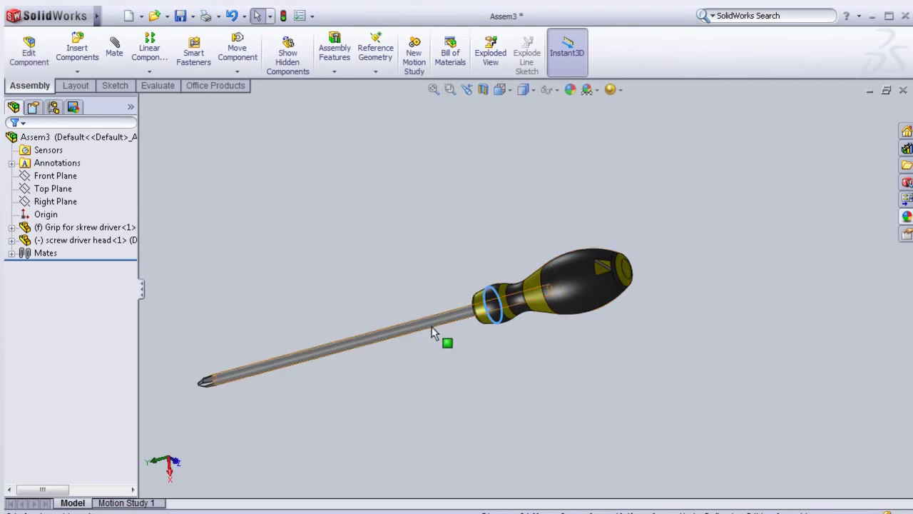
pyautogui.moveTo(428, 322); pyautogui.dragTo(308, 359)
pyautogui.click(493, 383)
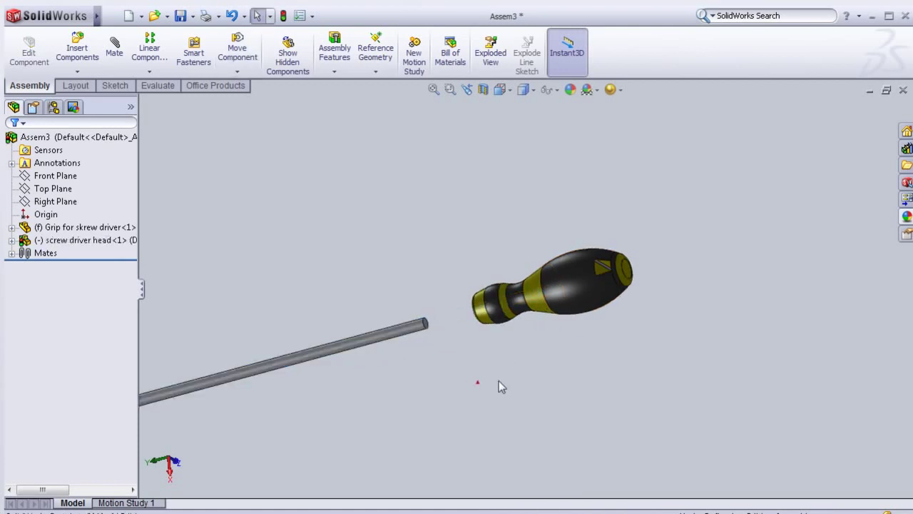
pyautogui.scroll(-5, 454, 356)
# Add a Coincident mate between the shaft's end face and the face inside the grip's hole.
pyautogui.click(391, 237)
pyautogui.moveTo(451, 350); pyautogui.dragTo(488, 353, button='middle')
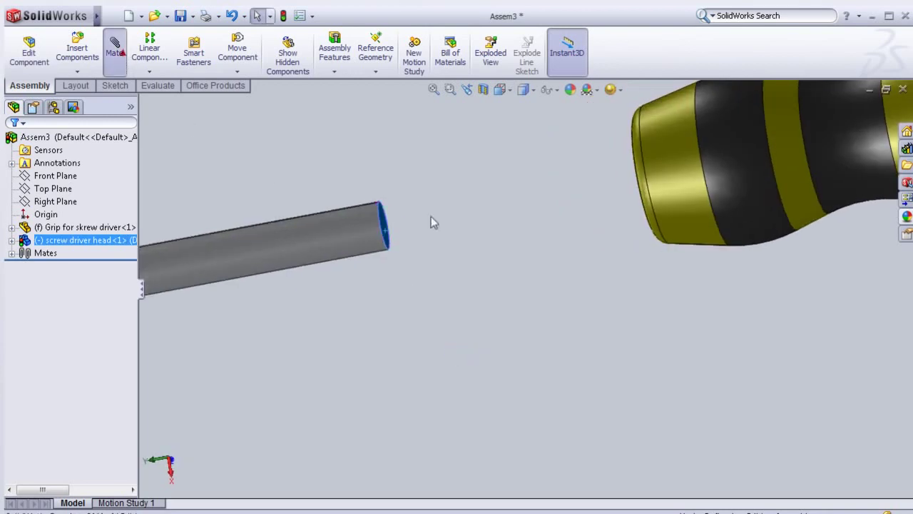
pyautogui.moveTo(473, 259)
pyautogui.mouseDown(button='middle')
pyautogui.moveTo(628, 261)
pyautogui.moveTo(555, 243)
pyautogui.moveTo(589, 222)
pyautogui.moveTo(604, 229)
pyautogui.moveTo(259, 245)
pyautogui.moveTo(281, 224)
pyautogui.moveTo(261, 255)
pyautogui.mouseUp(button='middle')
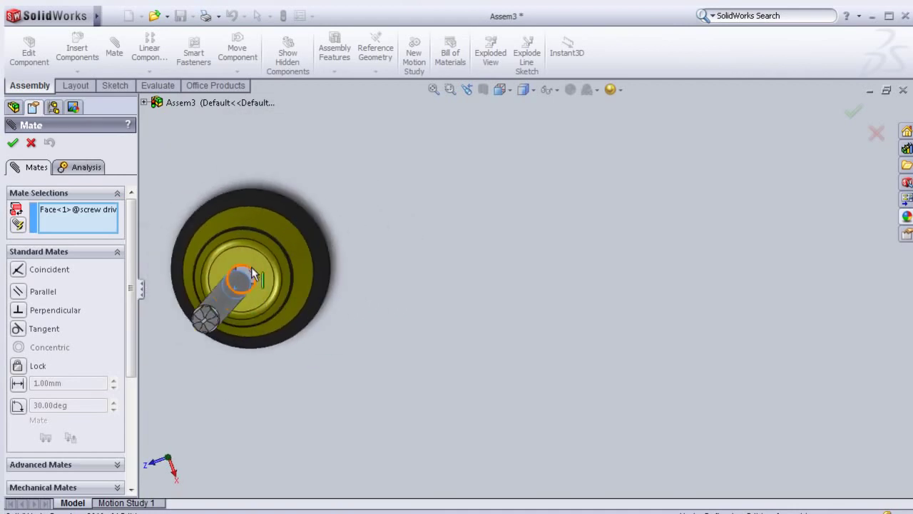
pyautogui.scroll(-2, 249, 272)
pyautogui.scroll(-4, 249, 272)
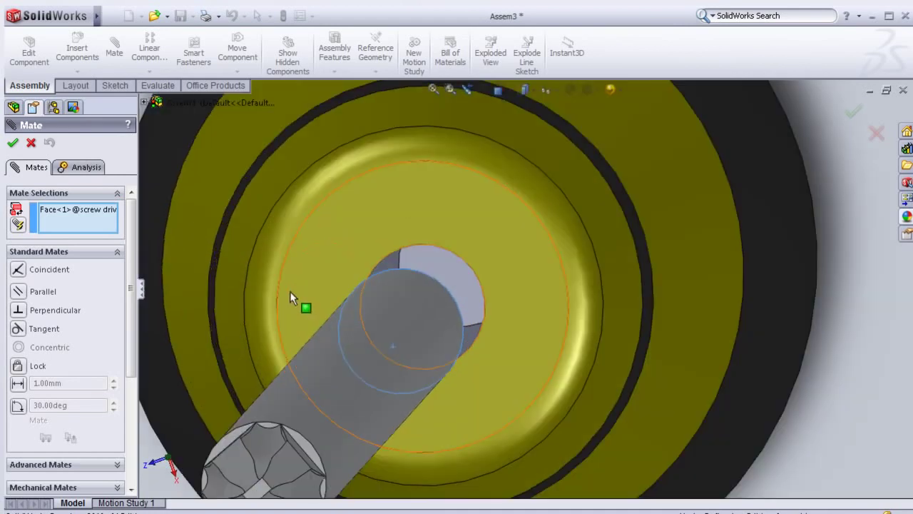
pyautogui.click(446, 276)
pyautogui.scroll(2, 521, 307)
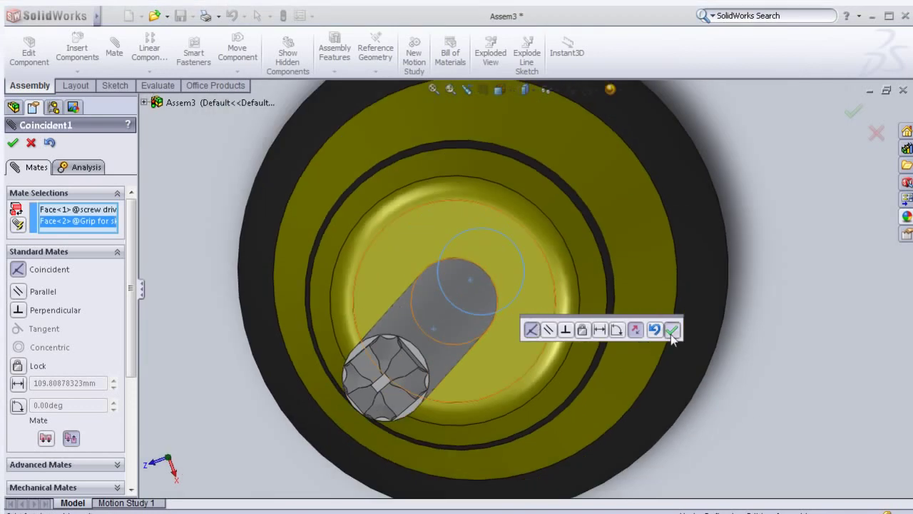
pyautogui.click(671, 330)
pyautogui.scroll(2, 753, 343)
pyautogui.moveTo(754, 341)
pyautogui.mouseDown(button='middle')
pyautogui.moveTo(693, 383)
pyautogui.moveTo(478, 348)
pyautogui.moveTo(418, 394)
pyautogui.moveTo(426, 361)
pyautogui.moveTo(492, 354)
pyautogui.mouseUp(button='middle')
pyautogui.scroll(4, 474, 342)
pyautogui.scroll(-3, 446, 285)
pyautogui.click(13, 144)
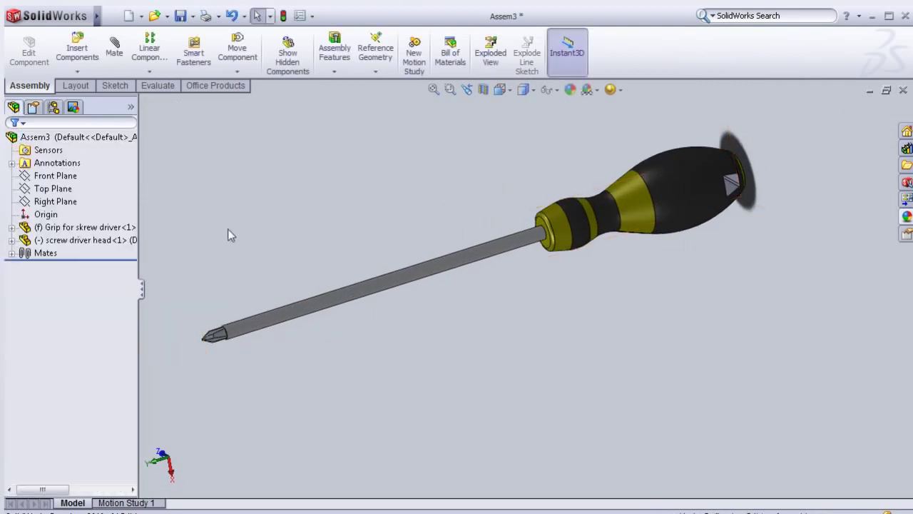
pyautogui.moveTo(328, 250)
pyautogui.mouseDown(button='middle')
pyautogui.moveTo(321, 279)
pyautogui.moveTo(122, 414)
pyautogui.moveTo(149, 445)
pyautogui.moveTo(257, 402)
pyautogui.moveTo(296, 336)
pyautogui.mouseUp(button='middle')
pyautogui.moveTo(251, 265)
pyautogui.mouseDown(button='middle')
pyautogui.moveTo(556, 292)
pyautogui.moveTo(412, 261)
pyautogui.moveTo(320, 410)
pyautogui.moveTo(327, 463)
pyautogui.moveTo(310, 469)
pyautogui.moveTo(431, 371)
pyautogui.moveTo(449, 186)
pyautogui.mouseUp(button='middle')
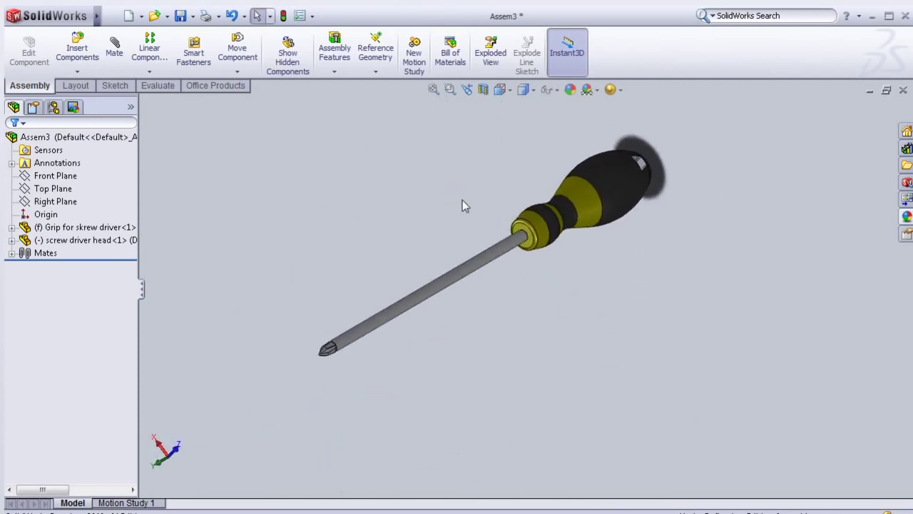
pyautogui.scroll(-2, 462, 199)
pyautogui.moveTo(500, 203)
pyautogui.mouseDown(button='middle')
pyautogui.moveTo(492, 206)
pyautogui.moveTo(473, 102)
pyautogui.moveTo(441, 301)
pyautogui.moveTo(418, 279)
pyautogui.moveTo(420, 326)
pyautogui.moveTo(481, 367)
pyautogui.moveTo(462, 395)
pyautogui.moveTo(483, 416)
pyautogui.mouseUp(button='middle')
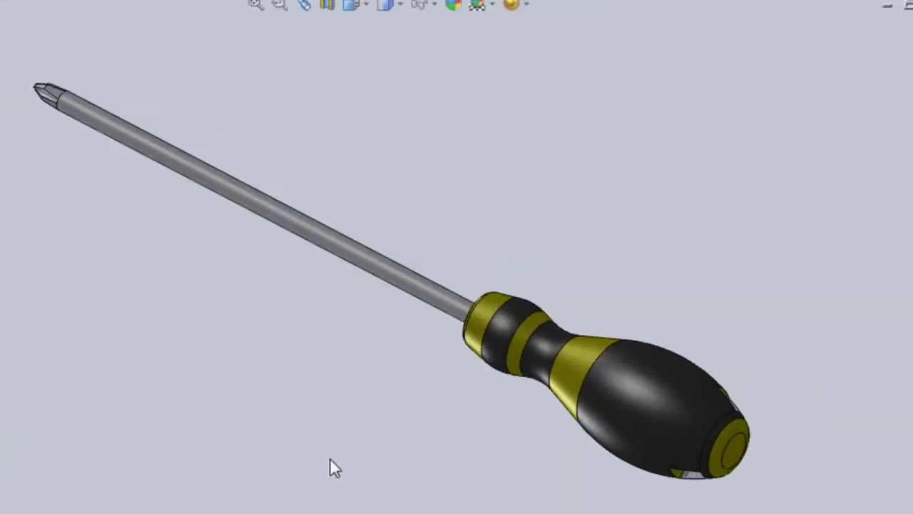